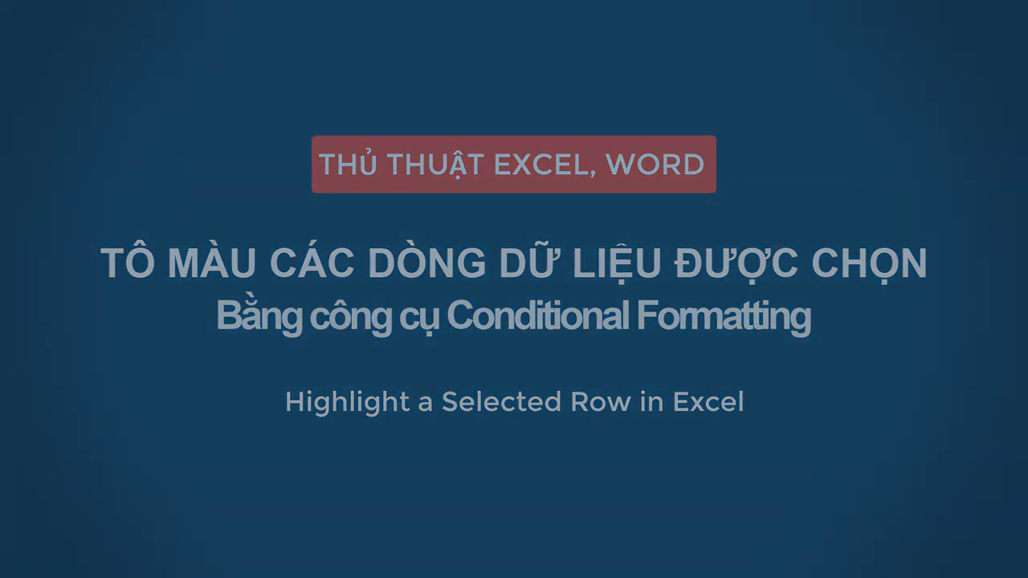
Pick Company D from the K2 dropdown to highlight its rows
{"action": "scroll", "coordinate": [514, 297], "scroll_direction": "down", "scroll_amount": 20}
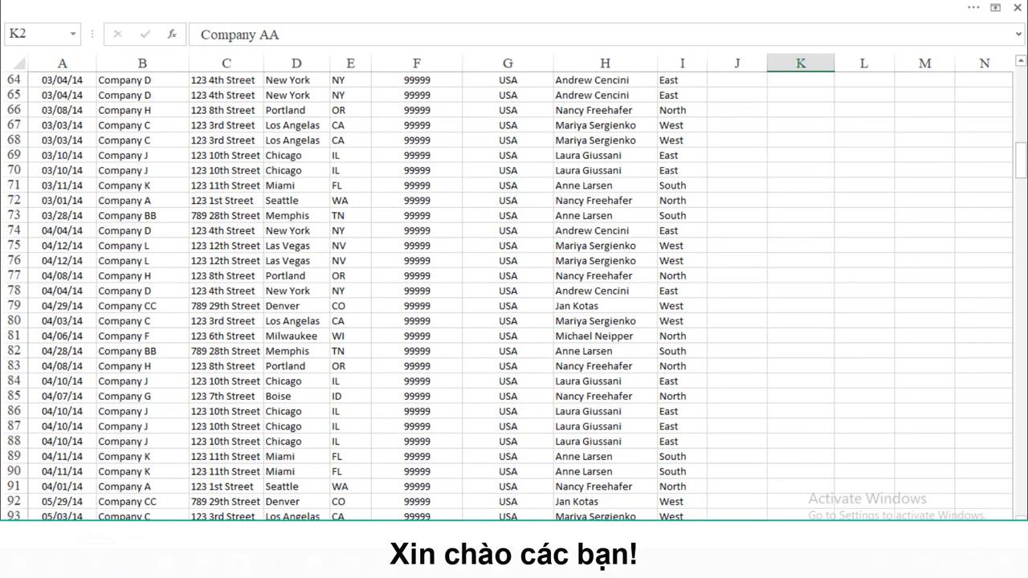
{"action": "scroll", "coordinate": [514, 297], "scroll_direction": "up", "scroll_amount": 20}
{"action": "left_click", "coordinate": [841, 96]}
{"action": "left_click", "coordinate": [800, 117]}
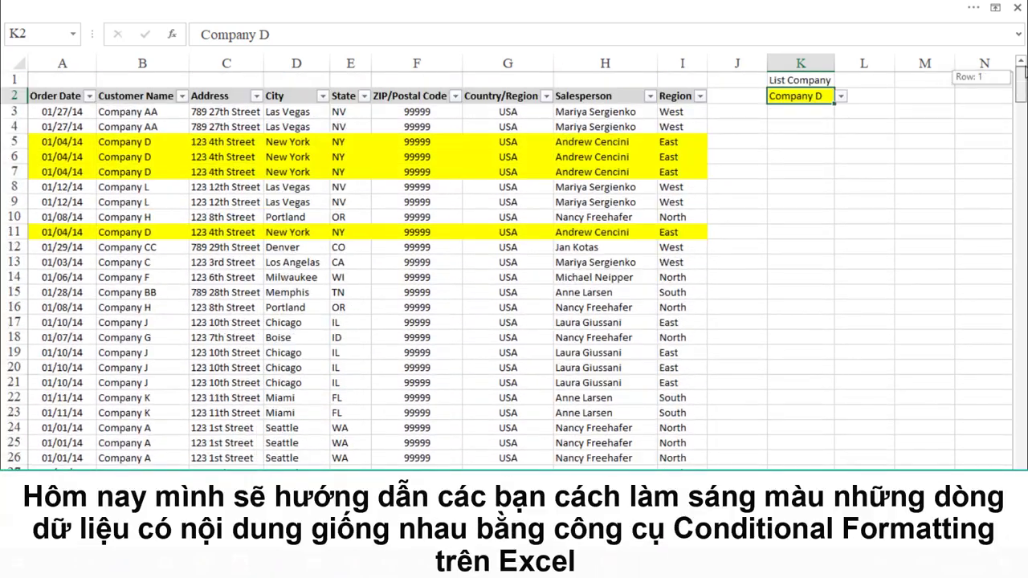
{"action": "left_click", "coordinate": [854, 129]}
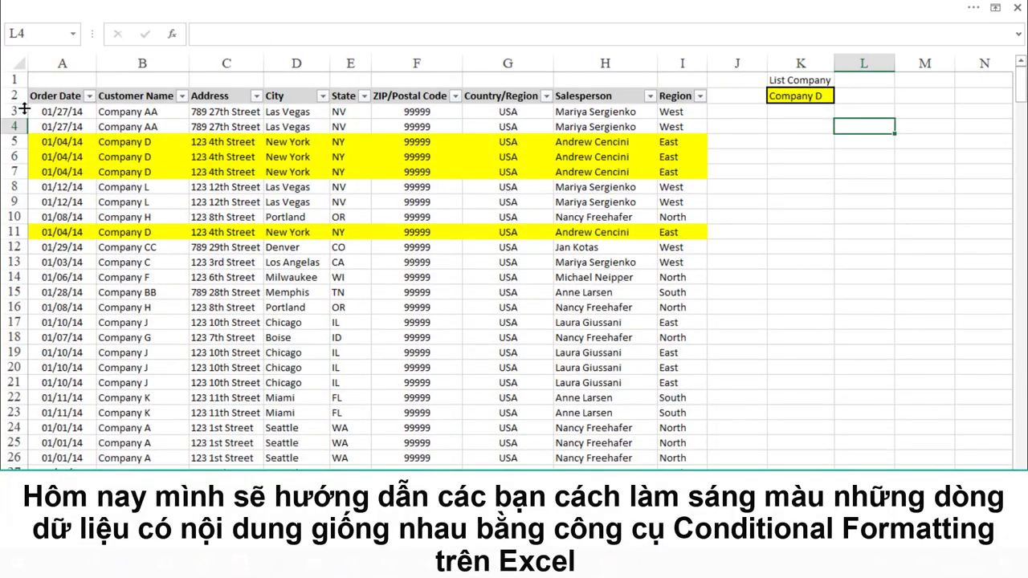
Freeze the header rows above row 3 using Freeze Panes at A3
{"action": "left_click", "coordinate": [29, 111]}
{"action": "left_click", "coordinate": [514, 10]}
{"action": "left_click", "coordinate": [407, 31]}
{"action": "left_click", "coordinate": [489, 81]}
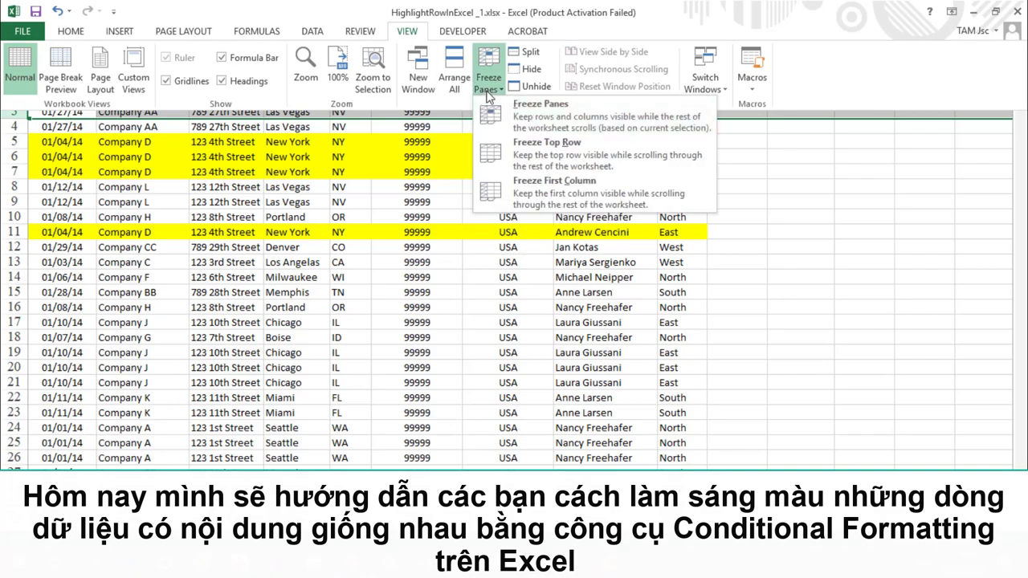
{"action": "left_click", "coordinate": [541, 105]}
{"action": "left_click", "coordinate": [226, 322]}
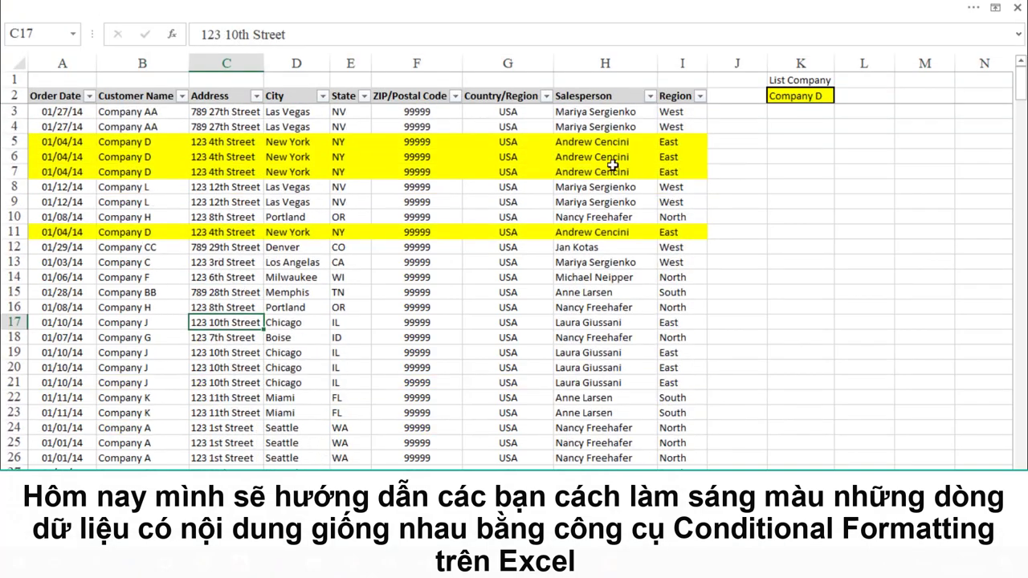
Switch K2 to Company F and scroll through its highlighted rows
{"action": "left_click", "coordinate": [801, 95]}
{"action": "left_click", "coordinate": [841, 95]}
{"action": "left_click", "coordinate": [792, 164]}
{"action": "scroll", "coordinate": [144, 458], "scroll_direction": "down", "scroll_amount": 12}
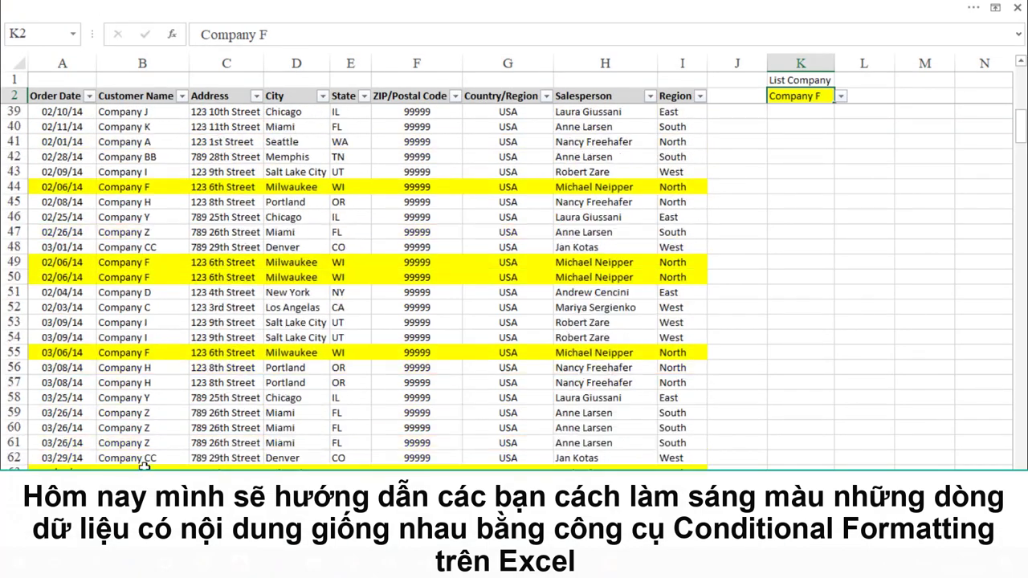
{"action": "scroll", "coordinate": [144, 466], "scroll_direction": "down", "scroll_amount": 16}
{"action": "scroll", "coordinate": [144, 466], "scroll_direction": "up", "scroll_amount": 20}
Switch K2 to Company L, review the highlighted rows, and return to the top
{"action": "left_click", "coordinate": [841, 96]}
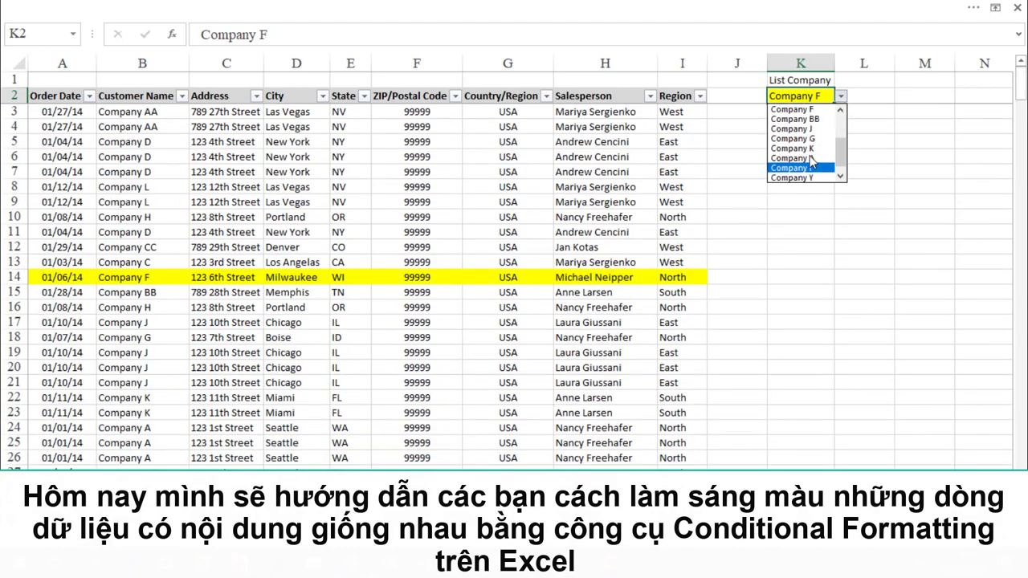
{"action": "left_click", "coordinate": [841, 175]}
{"action": "left_click", "coordinate": [795, 134]}
{"action": "scroll", "coordinate": [452, 294], "scroll_direction": "down", "scroll_amount": 16}
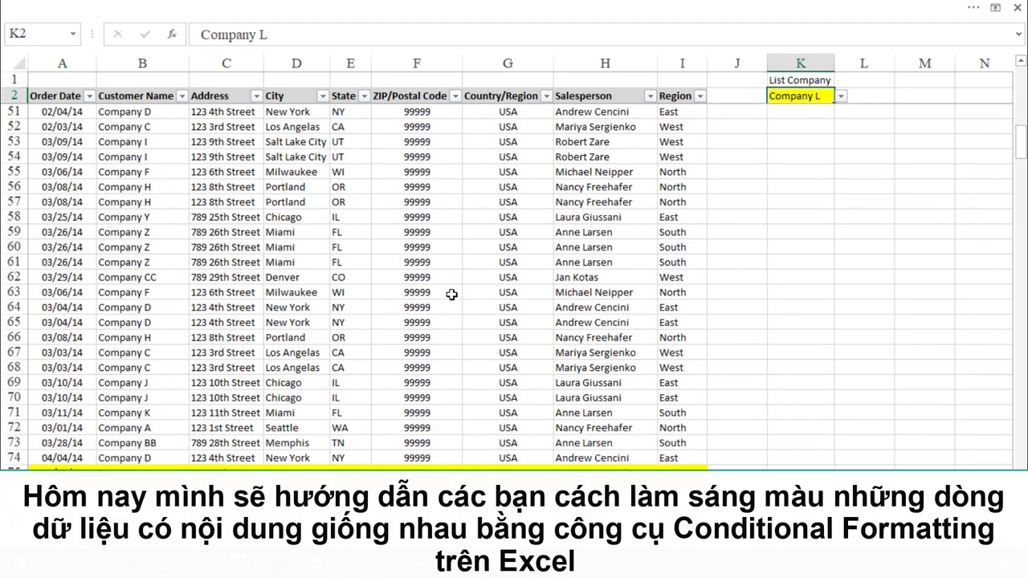
{"action": "scroll", "coordinate": [450, 296], "scroll_direction": "down", "scroll_amount": 20}
{"action": "scroll", "coordinate": [450, 296], "scroll_direction": "down", "scroll_amount": 9}
{"action": "key", "text": "ctrl+Home"}
Switch K2 to Company CC and scroll through its highlighted rows
{"action": "left_click", "coordinate": [801, 96]}
{"action": "left_click", "coordinate": [841, 96]}
{"action": "left_click", "coordinate": [822, 133]}
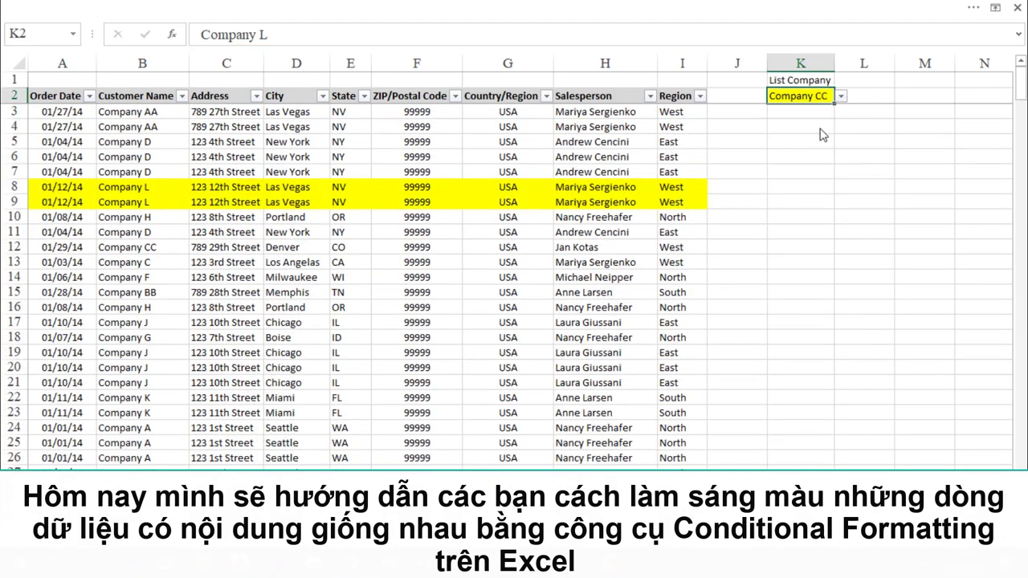
{"action": "scroll", "coordinate": [364, 405], "scroll_direction": "down", "scroll_amount": 20}
{"action": "scroll", "coordinate": [364, 405], "scroll_direction": "down", "scroll_amount": 20}
{"action": "left_click_drag", "start_coordinate": [1020, 241], "coordinate": [1021, 108]}
{"action": "left_click", "coordinate": [860, 172]}
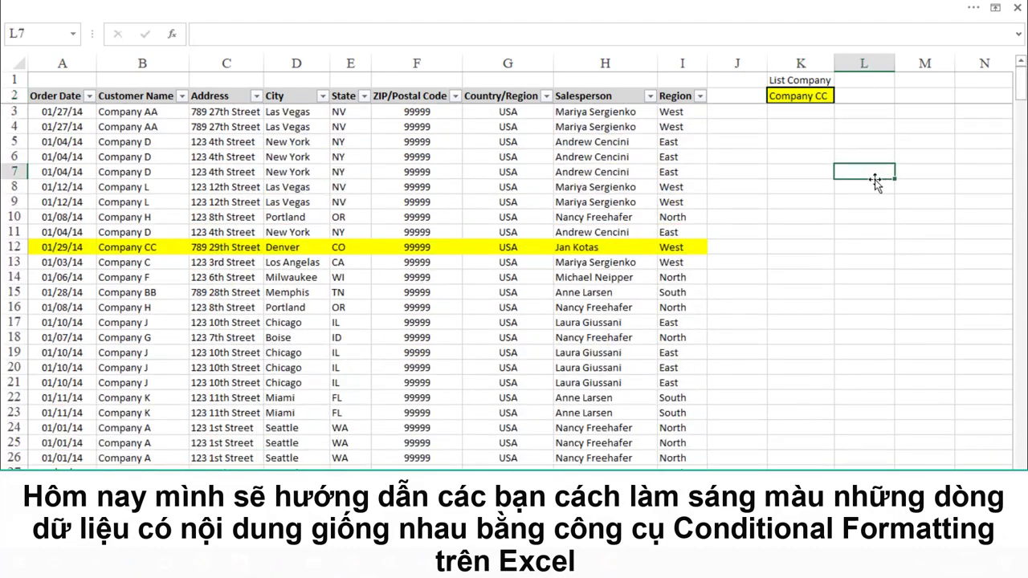
Settle K2 on Company BB, check its yellow rows, and return to the top
{"action": "left_click", "coordinate": [823, 99]}
{"action": "left_click", "coordinate": [863, 157]}
{"action": "left_click", "coordinate": [801, 95]}
{"action": "left_click", "coordinate": [841, 96]}
{"action": "left_click", "coordinate": [803, 133]}
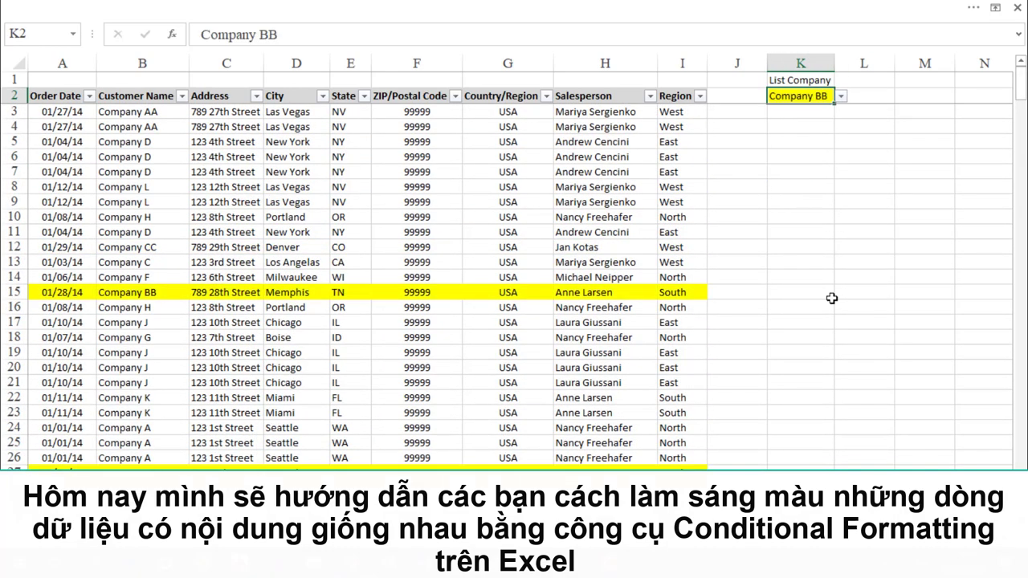
{"action": "scroll", "coordinate": [833, 298], "scroll_direction": "down", "scroll_amount": 20}
{"action": "scroll", "coordinate": [833, 298], "scroll_direction": "down", "scroll_amount": 20}
{"action": "key", "text": "ctrl+Home"}
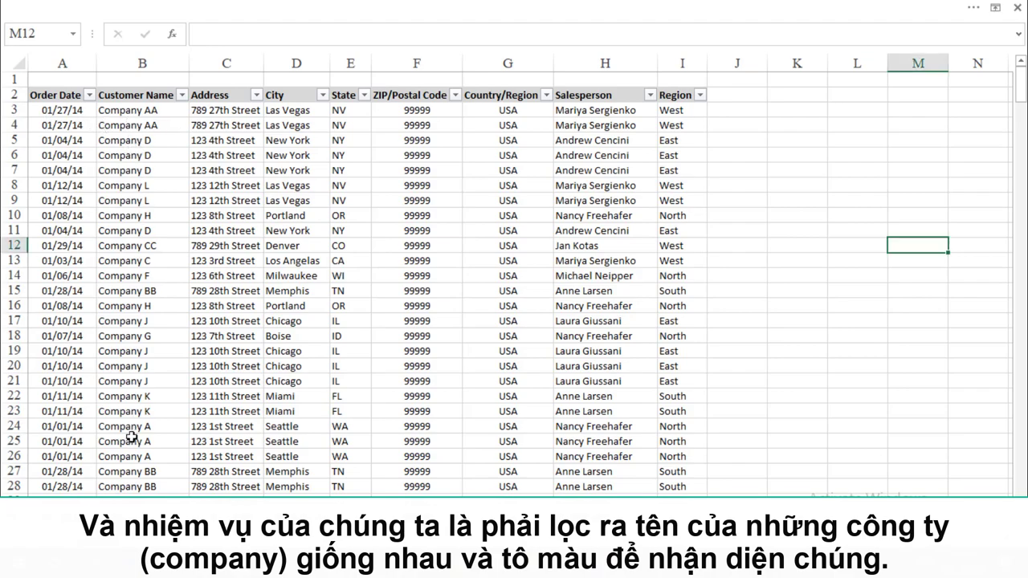
{"action": "scroll", "coordinate": [137, 441], "scroll_direction": "down", "scroll_amount": 4}
{"action": "scroll", "coordinate": [142, 438], "scroll_direction": "down", "scroll_amount": 4}
{"action": "scroll", "coordinate": [143, 459], "scroll_direction": "down", "scroll_amount": 5}
{"action": "scroll", "coordinate": [159, 492], "scroll_direction": "down", "scroll_amount": 7}
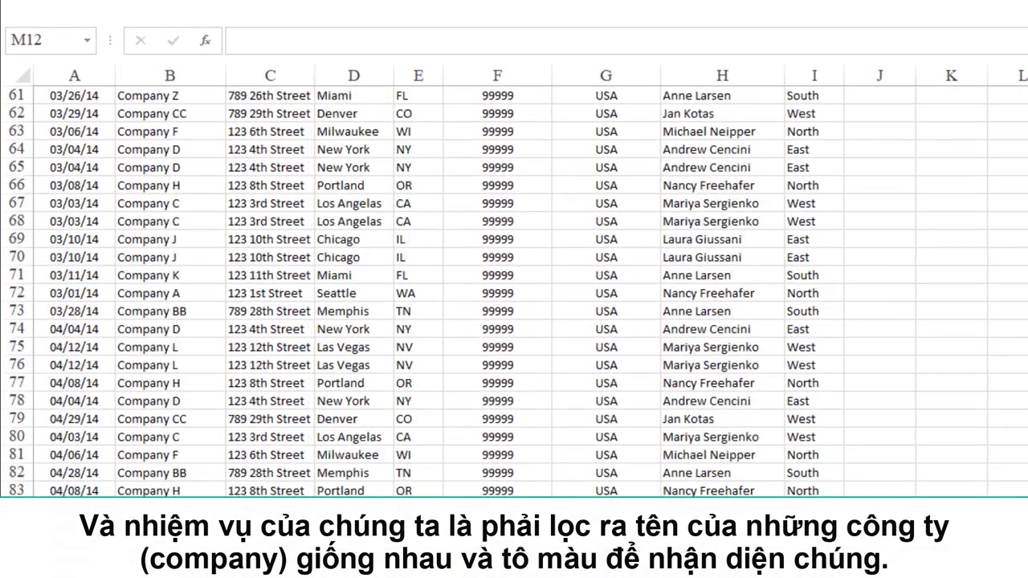
{"action": "scroll", "coordinate": [158, 492], "scroll_direction": "down", "scroll_amount": 7}
{"action": "scroll", "coordinate": [158, 492], "scroll_direction": "down", "scroll_amount": 5}
{"action": "scroll", "coordinate": [159, 492], "scroll_direction": "down", "scroll_amount": 8}
{"action": "scroll", "coordinate": [159, 492], "scroll_direction": "down", "scroll_amount": 7}
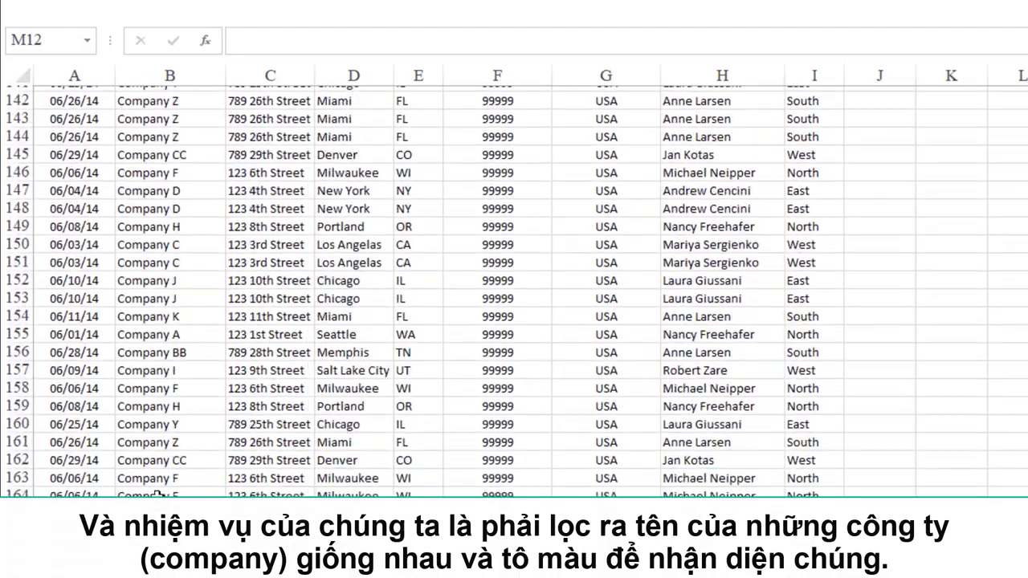
{"action": "scroll", "coordinate": [159, 491], "scroll_direction": "down", "scroll_amount": 5}
{"action": "scroll", "coordinate": [159, 492], "scroll_direction": "down", "scroll_amount": 4}
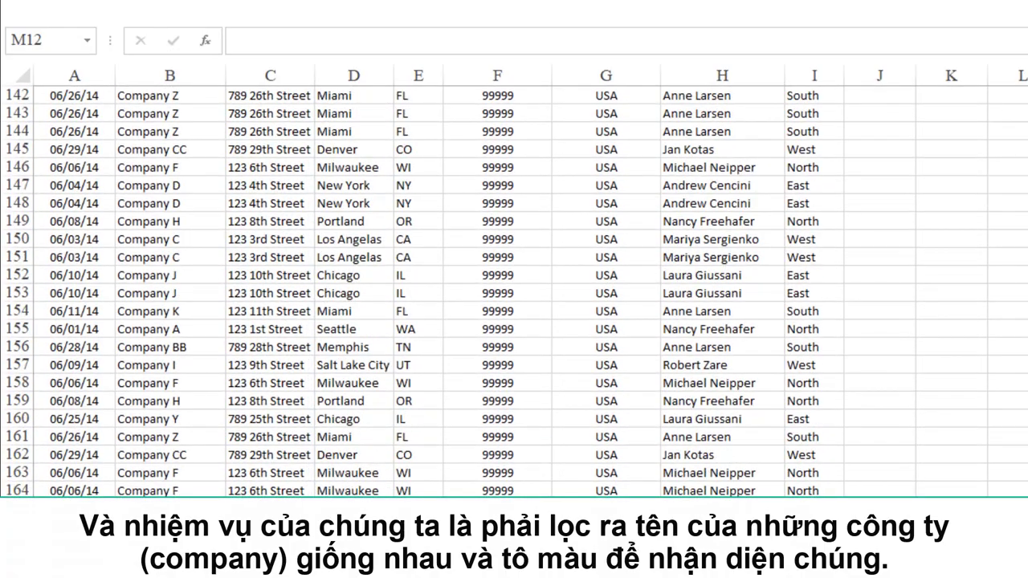
{"action": "scroll", "coordinate": [383, 182], "scroll_direction": "up", "scroll_amount": 14}
{"action": "scroll", "coordinate": [383, 181], "scroll_direction": "up", "scroll_amount": 20}
{"action": "scroll", "coordinate": [383, 181], "scroll_direction": "up", "scroll_amount": 6}
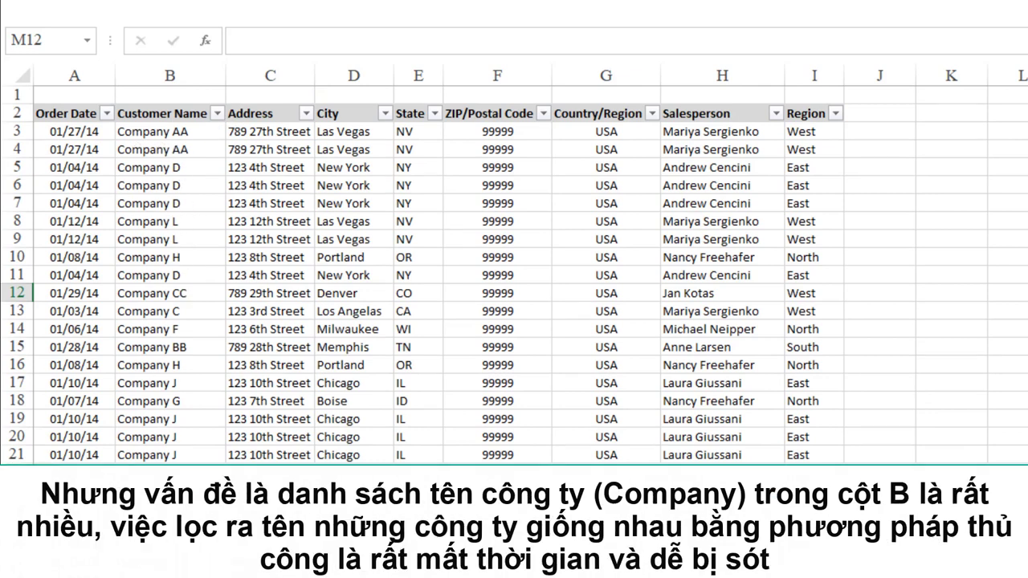
{"action": "left_click_drag", "start_coordinate": [56, 131], "coordinate": [813, 132]}
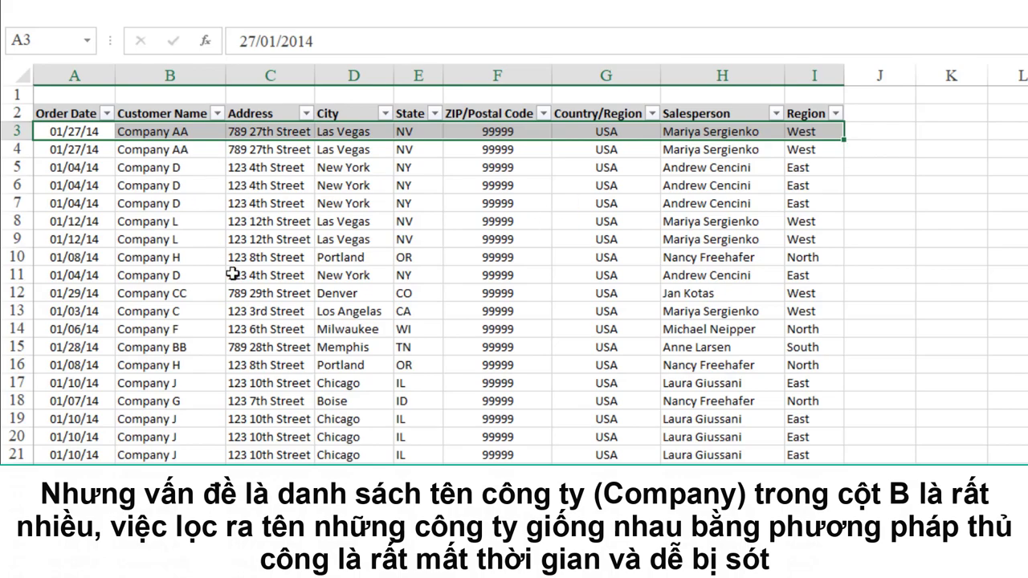
{"action": "scroll", "coordinate": [231, 434], "scroll_direction": "down", "scroll_amount": 2}
{"action": "scroll", "coordinate": [230, 445], "scroll_direction": "down", "scroll_amount": 2}
{"action": "scroll", "coordinate": [230, 442], "scroll_direction": "down", "scroll_amount": 4}
{"action": "scroll", "coordinate": [228, 378], "scroll_direction": "down", "scroll_amount": 7}
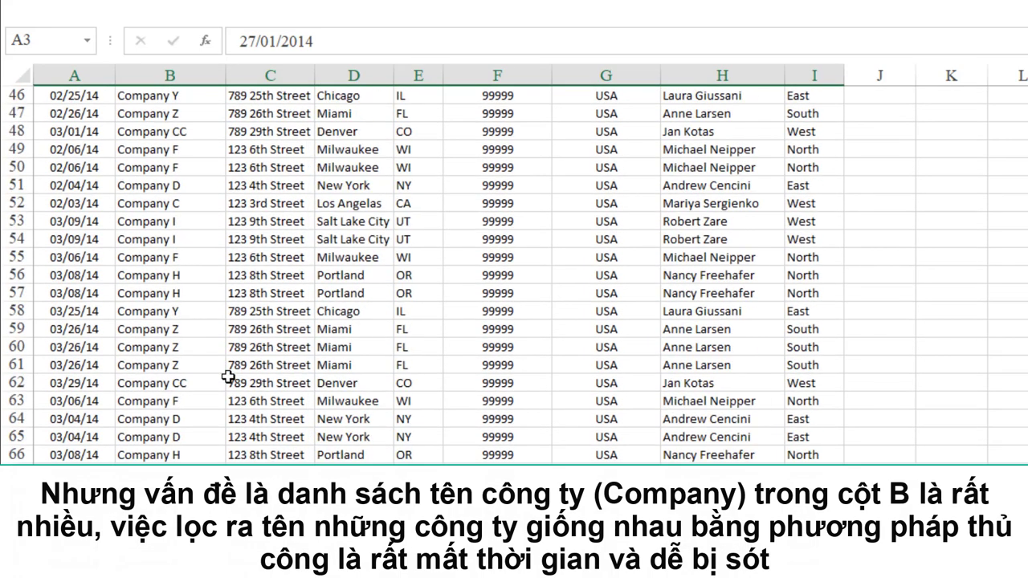
{"action": "scroll", "coordinate": [228, 378], "scroll_direction": "down", "scroll_amount": 7}
{"action": "scroll", "coordinate": [228, 378], "scroll_direction": "down", "scroll_amount": 5}
{"action": "scroll", "coordinate": [228, 377], "scroll_direction": "down", "scroll_amount": 3}
{"action": "scroll", "coordinate": [229, 378], "scroll_direction": "up", "scroll_amount": 4}
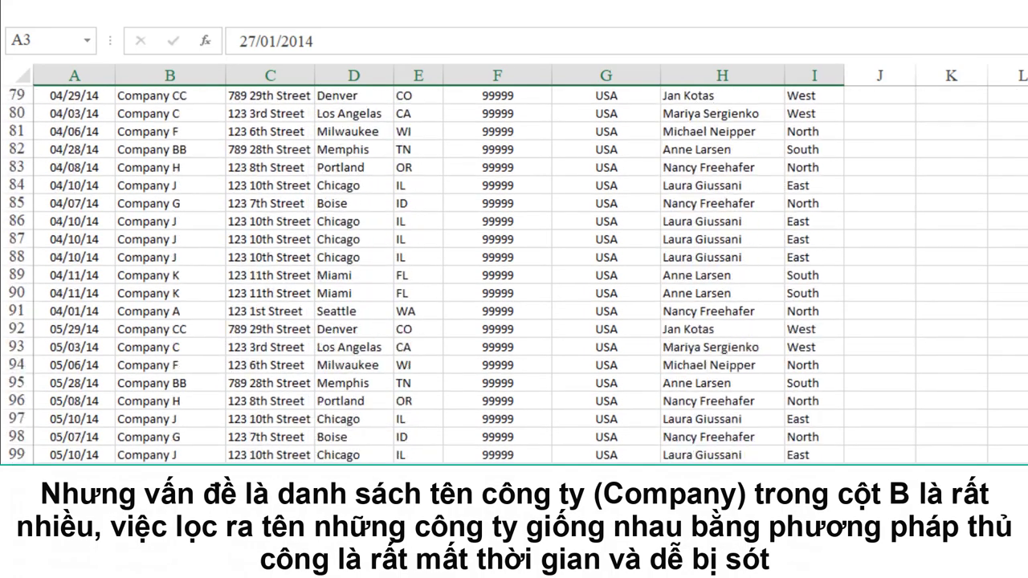
{"action": "scroll", "coordinate": [544, 241], "scroll_direction": "up", "scroll_amount": 20}
{"action": "left_click", "coordinate": [270, 275]}
{"action": "left_click_drag", "start_coordinate": [60, 169], "coordinate": [811, 168]}
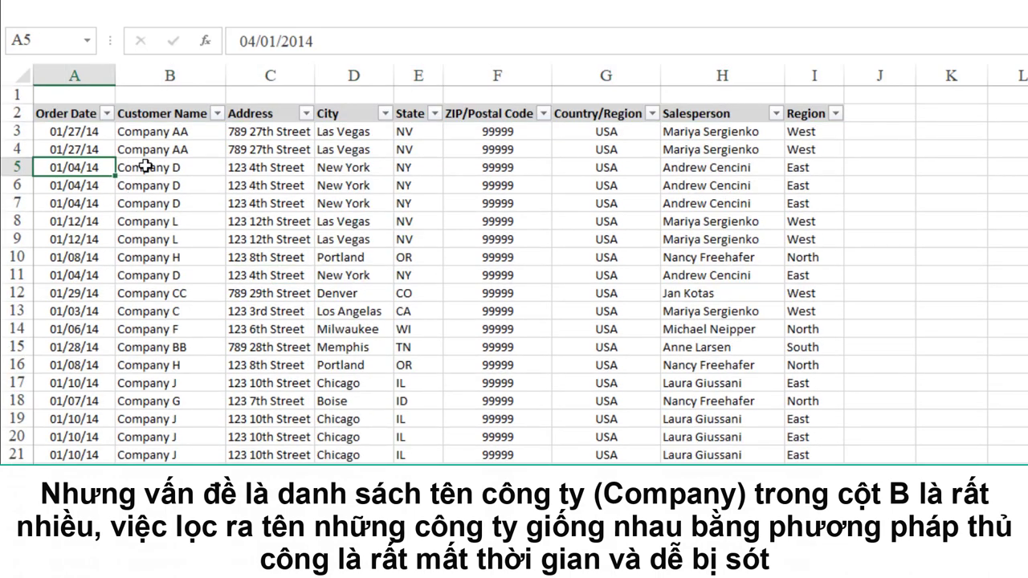
{"action": "left_click_drag", "start_coordinate": [78, 193], "coordinate": [819, 201]}
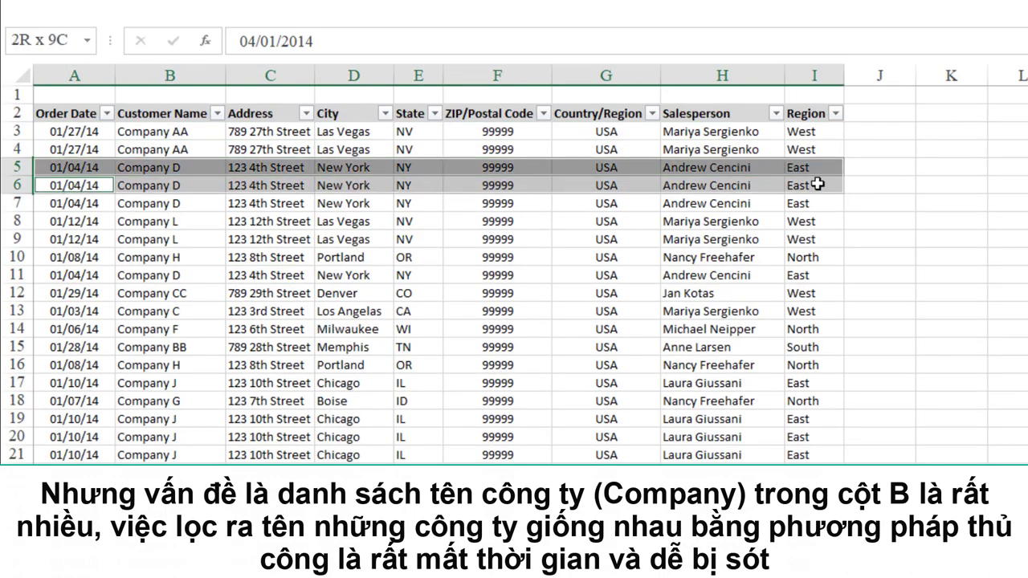
{"action": "left_click_drag", "start_coordinate": [46, 274], "coordinate": [797, 278]}
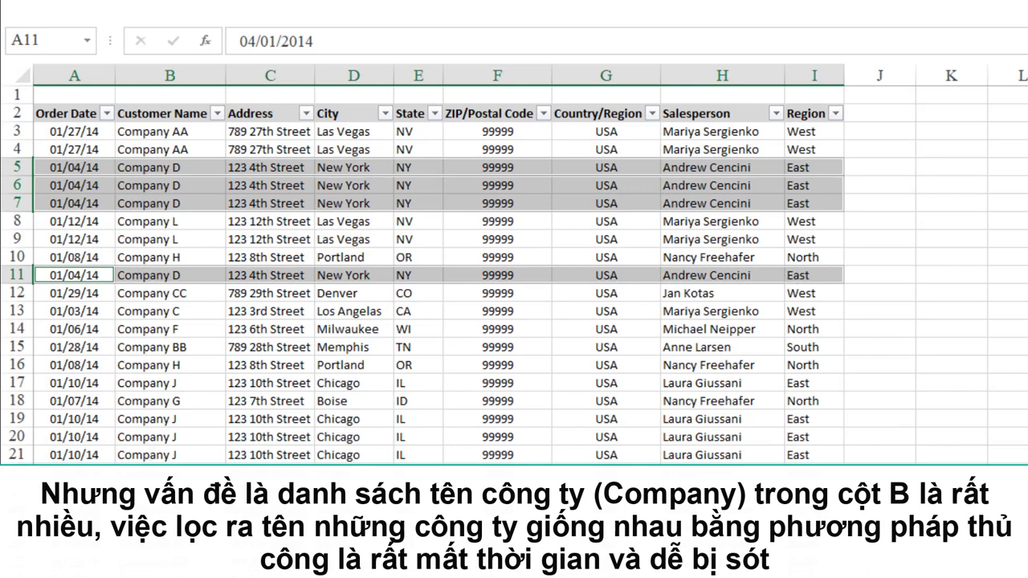
{"action": "scroll", "coordinate": [451, 359], "scroll_direction": "down", "scroll_amount": 7}
{"action": "scroll", "coordinate": [450, 359], "scroll_direction": "down", "scroll_amount": 7}
{"action": "left_click_drag", "start_coordinate": [46, 474], "coordinate": [786, 473]}
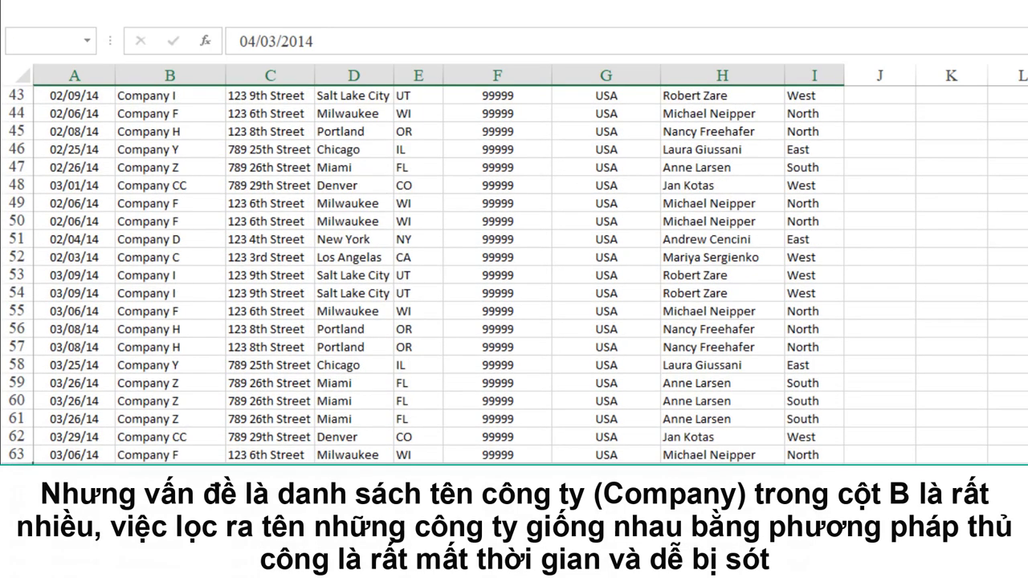
{"action": "scroll", "coordinate": [85, 319], "scroll_direction": "down", "scroll_amount": 4}
{"action": "left_click_drag", "start_coordinate": [87, 447], "coordinate": [819, 437]}
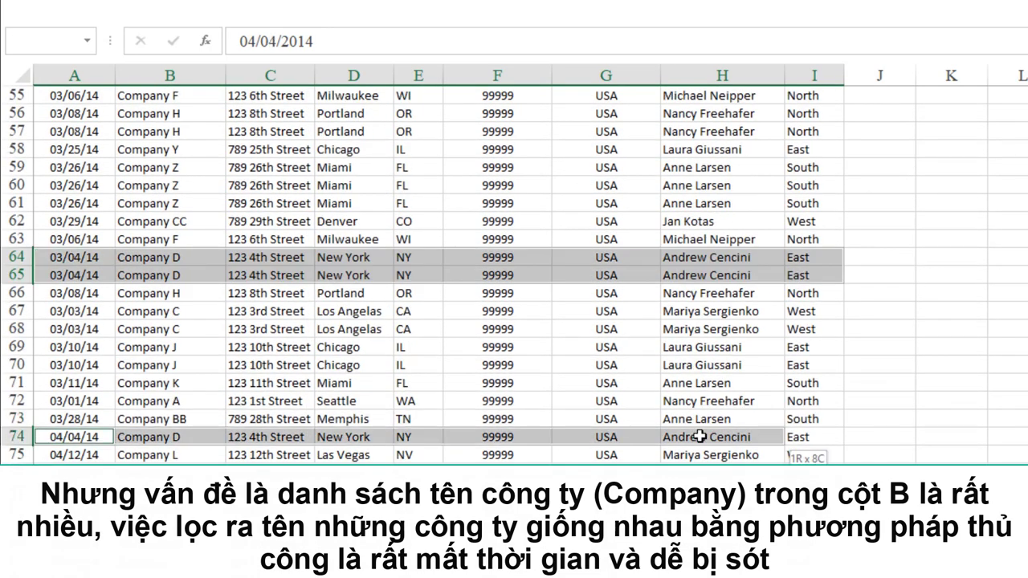
{"action": "scroll", "coordinate": [423, 273], "scroll_direction": "up", "scroll_amount": 15}
{"action": "scroll", "coordinate": [423, 273], "scroll_direction": "up", "scroll_amount": 3}
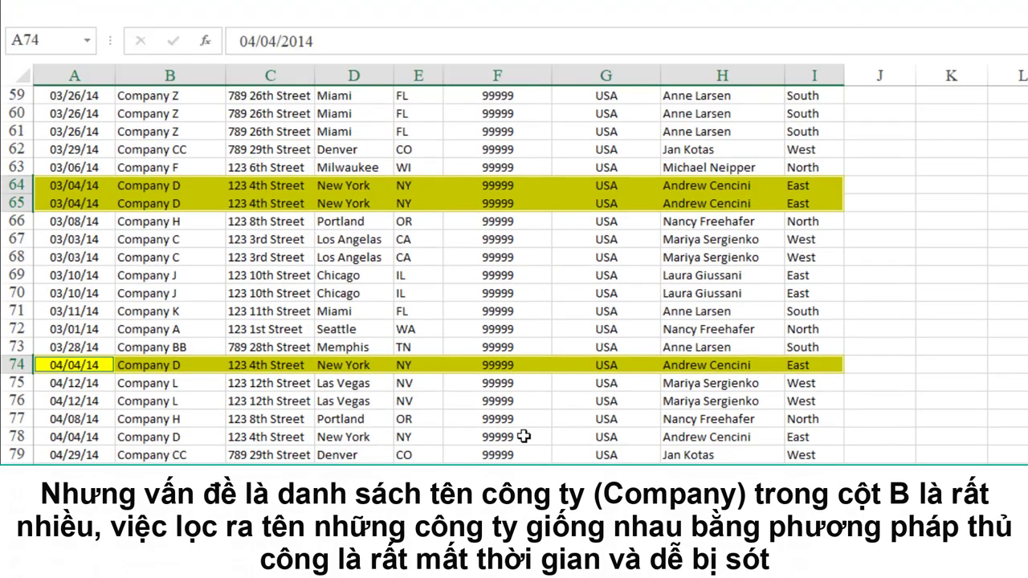
{"action": "scroll", "coordinate": [521, 404], "scroll_direction": "up", "scroll_amount": 17}
{"action": "scroll", "coordinate": [520, 404], "scroll_direction": "down", "scroll_amount": 2}
{"action": "scroll", "coordinate": [521, 404], "scroll_direction": "down", "scroll_amount": 13}
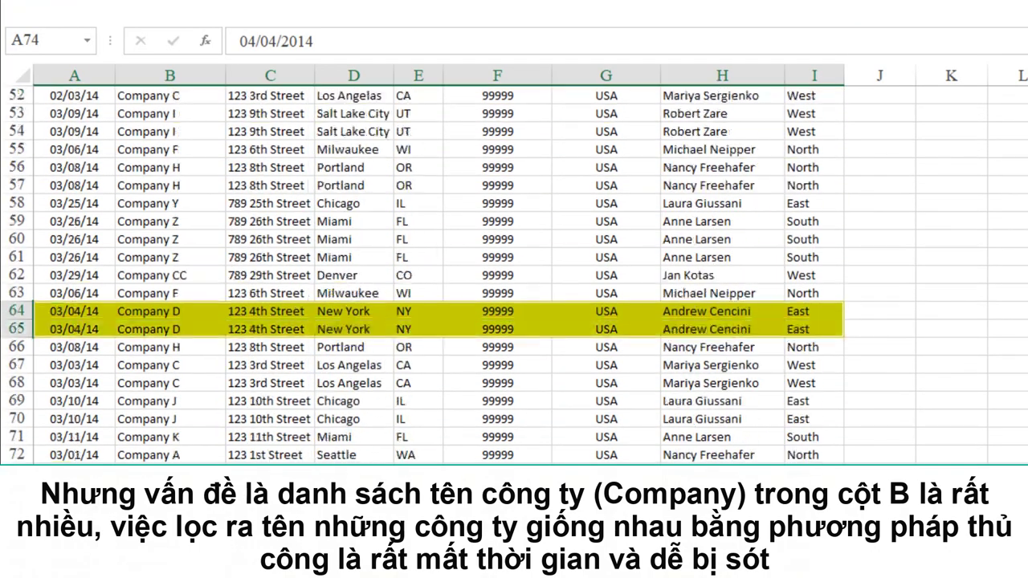
{"action": "scroll", "coordinate": [423, 273], "scroll_direction": "up", "scroll_amount": 15}
{"action": "scroll", "coordinate": [423, 273], "scroll_direction": "up", "scroll_amount": 2}
{"action": "scroll", "coordinate": [423, 273], "scroll_direction": "down", "scroll_amount": 19}
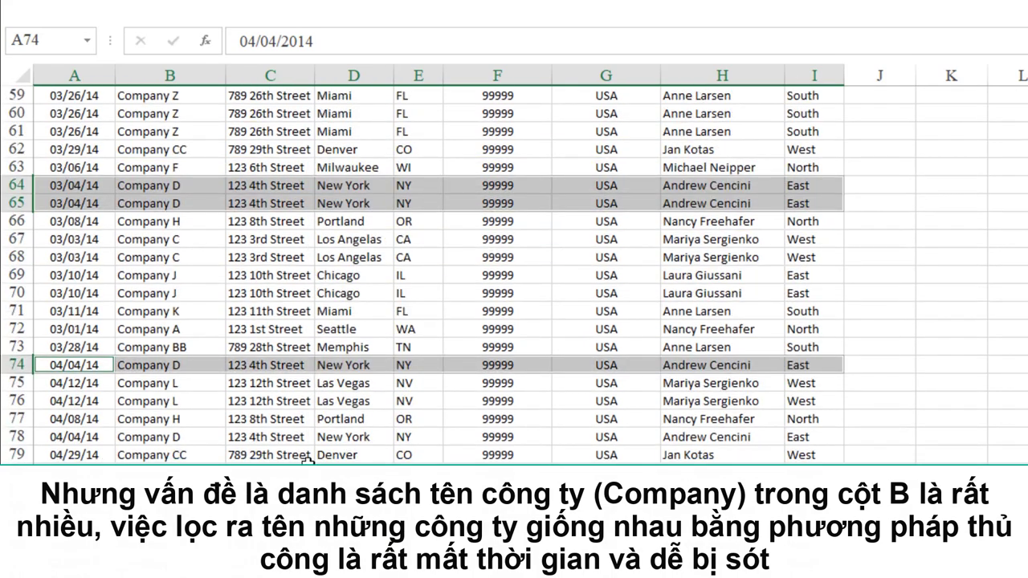
{"action": "left_click", "coordinate": [272, 410]}
{"action": "scroll", "coordinate": [397, 397], "scroll_direction": "up", "scroll_amount": 4}
{"action": "scroll", "coordinate": [397, 397], "scroll_direction": "up", "scroll_amount": 5}
{"action": "scroll", "coordinate": [642, 242], "scroll_direction": "up", "scroll_amount": 10}
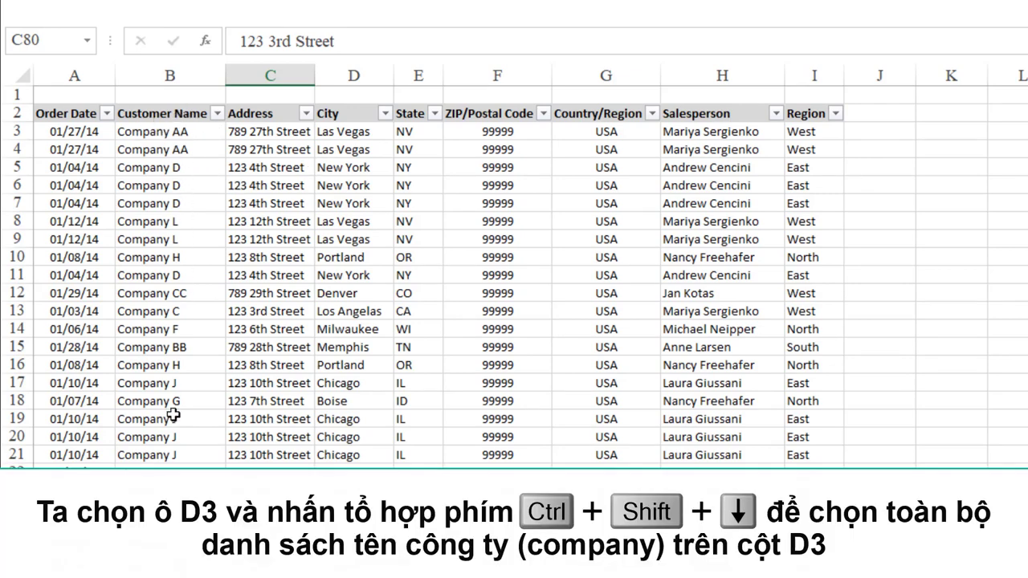
Select the customer names from B3 to the column's last row and copy them
{"action": "left_click", "coordinate": [149, 134]}
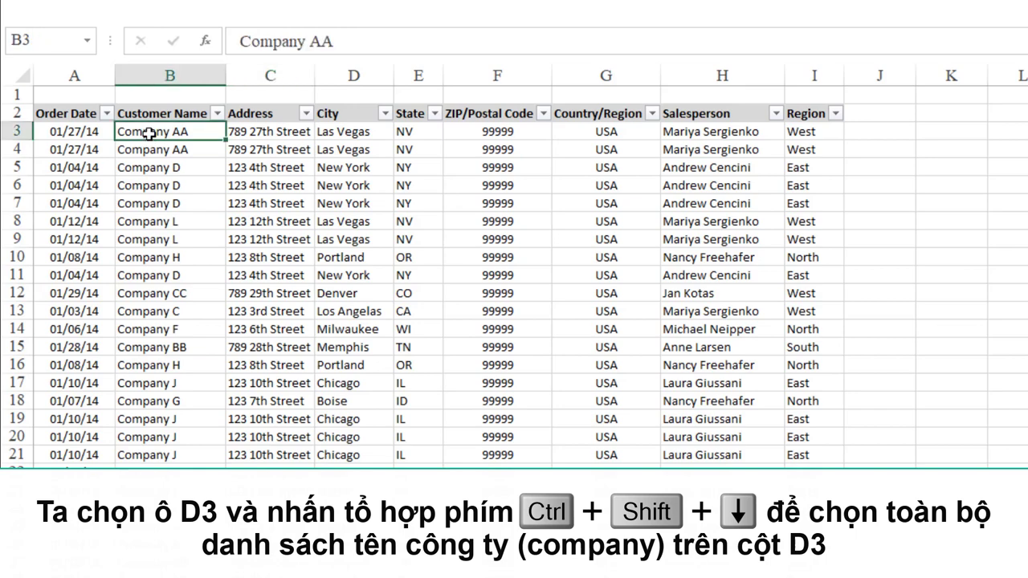
{"action": "key", "text": "ctrl+shift+Down"}
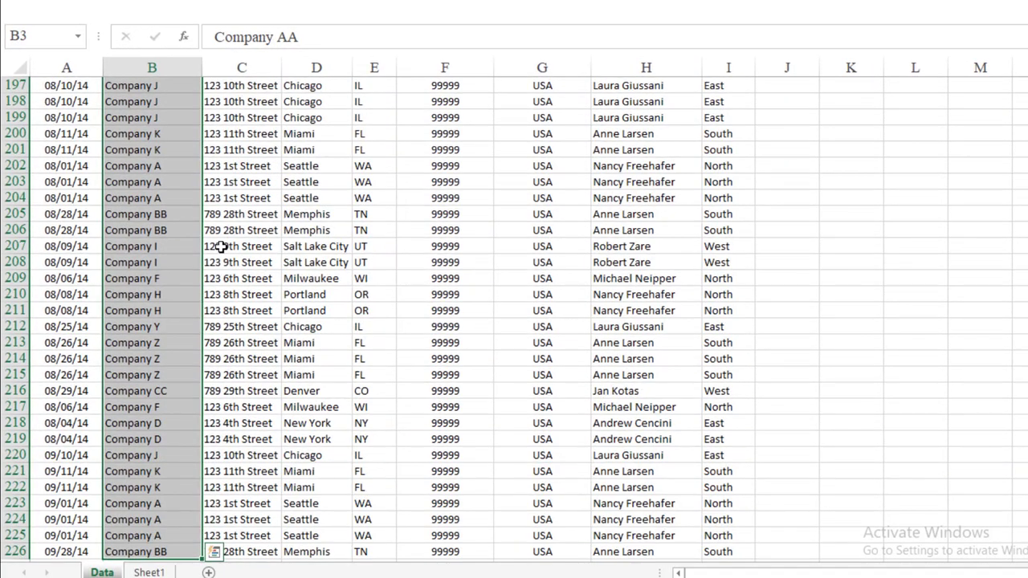
{"action": "key", "text": "ctrl+c"}
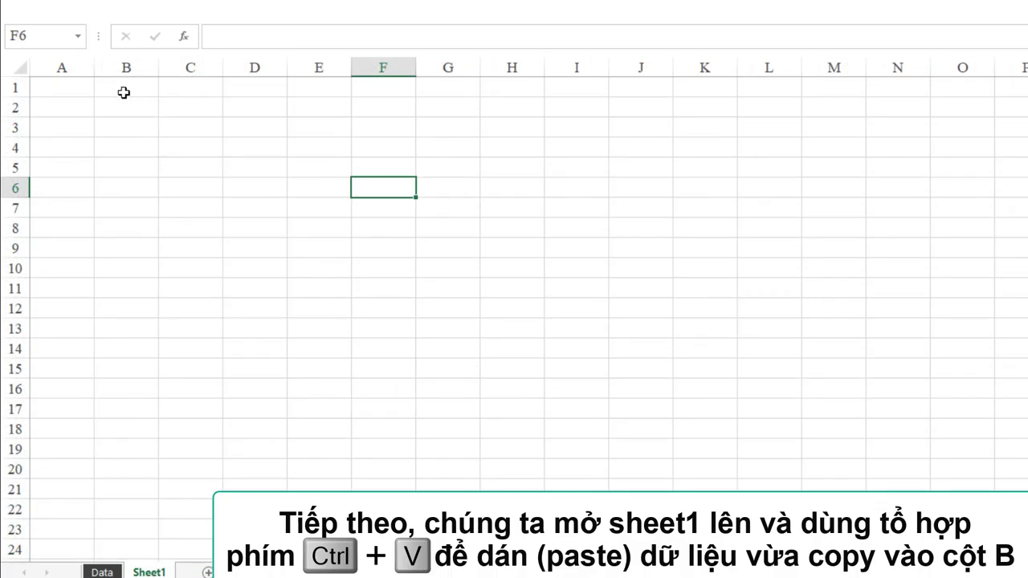
Paste the customer names at Sheet1 B1, autofit column B, and check they run past row 220
{"action": "left_click", "coordinate": [124, 93]}
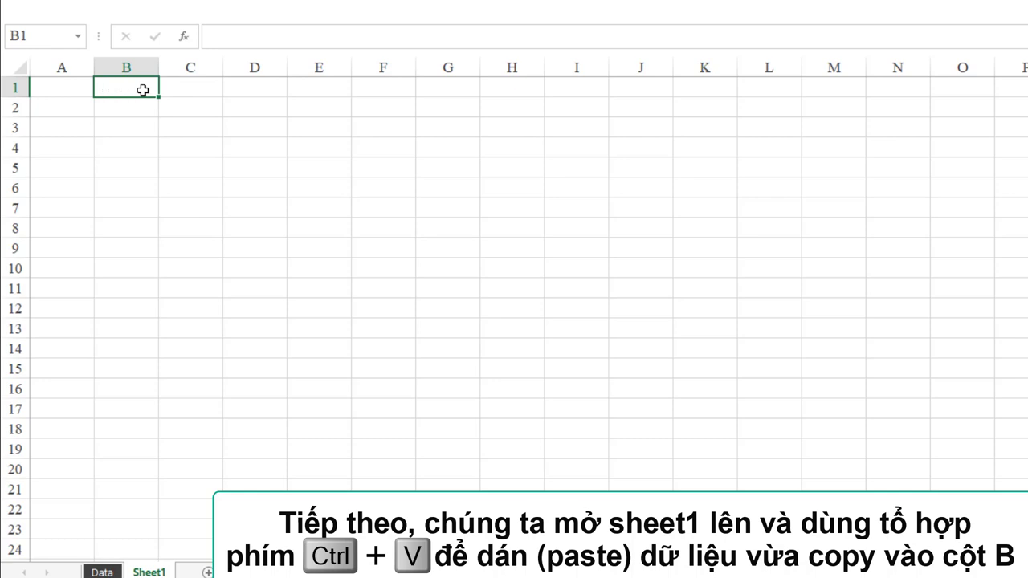
{"action": "key", "text": "ctrl+v"}
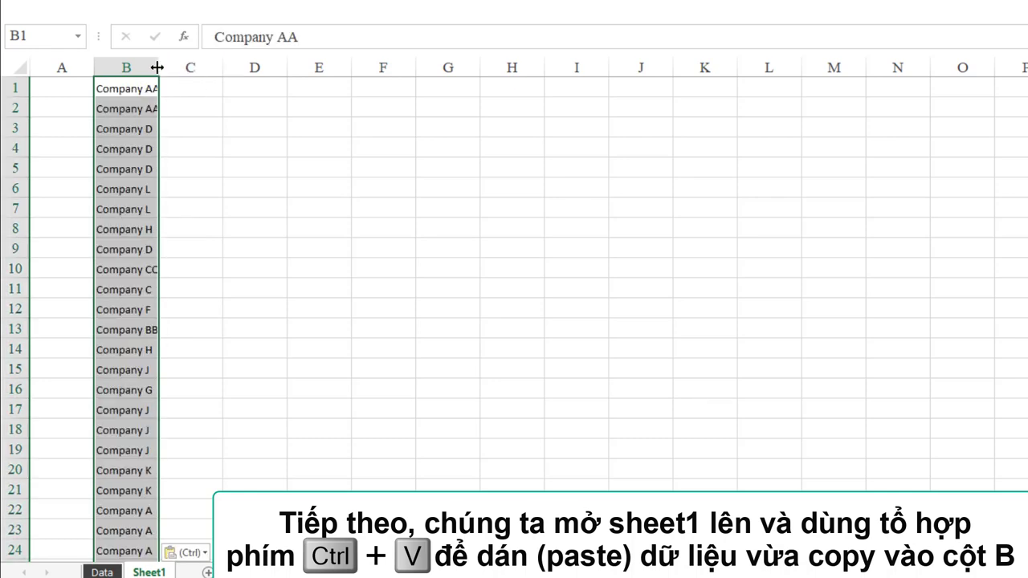
{"action": "double_click", "coordinate": [160, 67]}
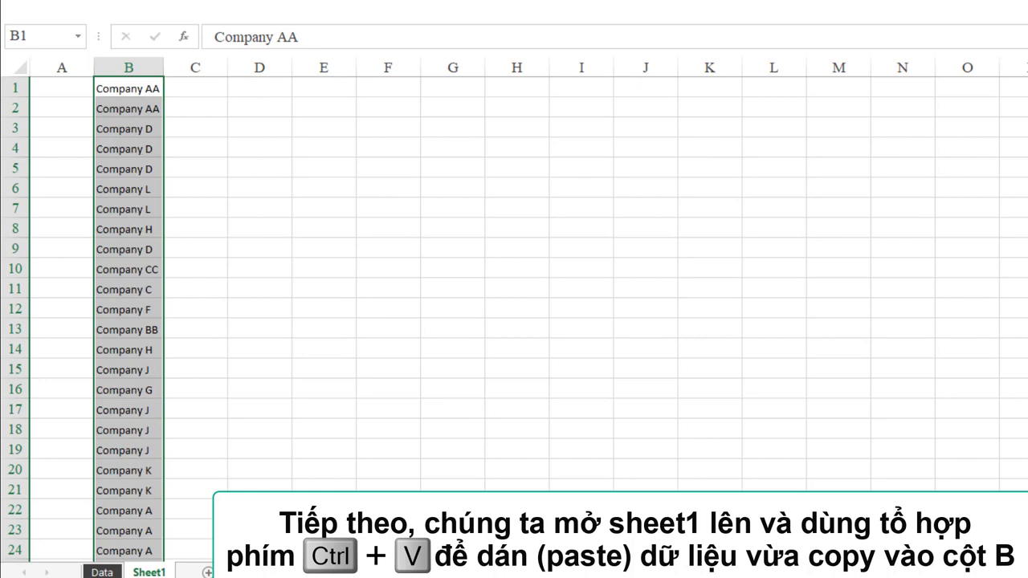
{"action": "scroll", "coordinate": [514, 322], "scroll_direction": "down", "scroll_amount": 8}
{"action": "scroll", "coordinate": [514, 321], "scroll_direction": "down", "scroll_amount": 14}
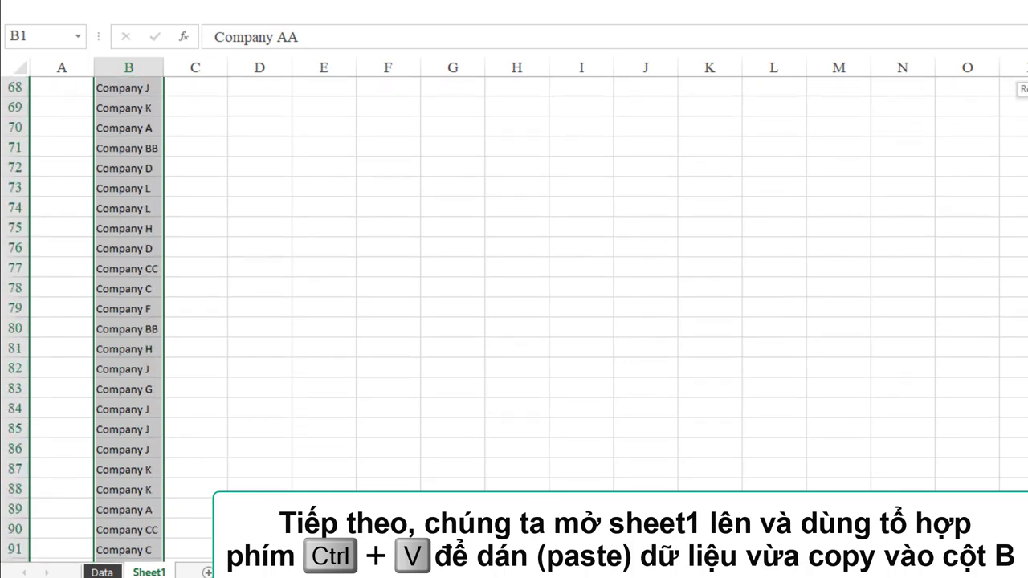
{"action": "scroll", "coordinate": [514, 321], "scroll_direction": "down", "scroll_amount": 17}
{"action": "scroll", "coordinate": [514, 321], "scroll_direction": "down", "scroll_amount": 15}
{"action": "scroll", "coordinate": [514, 321], "scroll_direction": "down", "scroll_amount": 12}
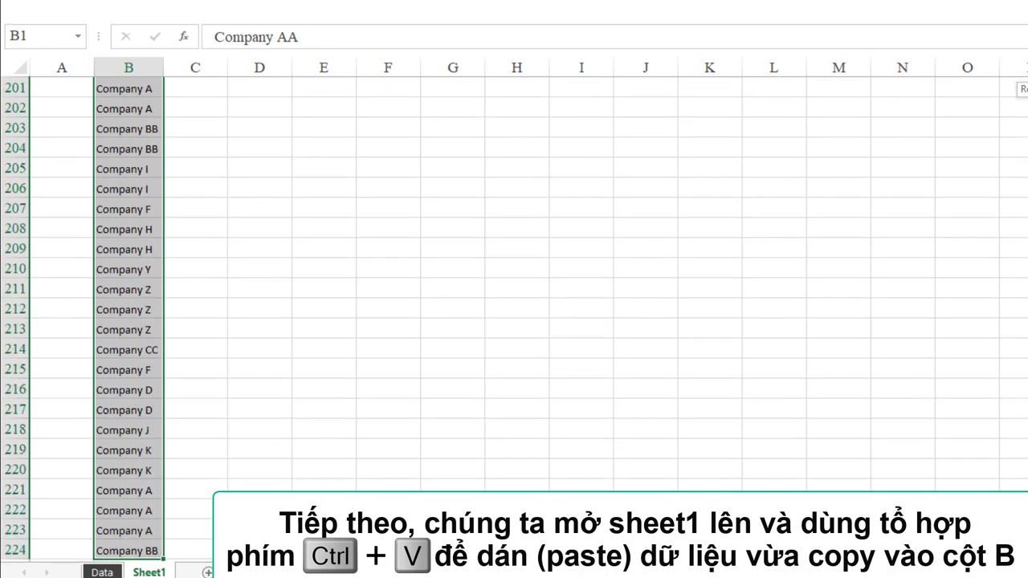
{"action": "scroll", "coordinate": [515, 322], "scroll_direction": "up", "scroll_amount": 2}
{"action": "scroll", "coordinate": [514, 321], "scroll_direction": "up", "scroll_amount": 20}
{"action": "scroll", "coordinate": [514, 321], "scroll_direction": "up", "scroll_amount": 20}
{"action": "scroll", "coordinate": [514, 321], "scroll_direction": "up", "scroll_amount": 17}
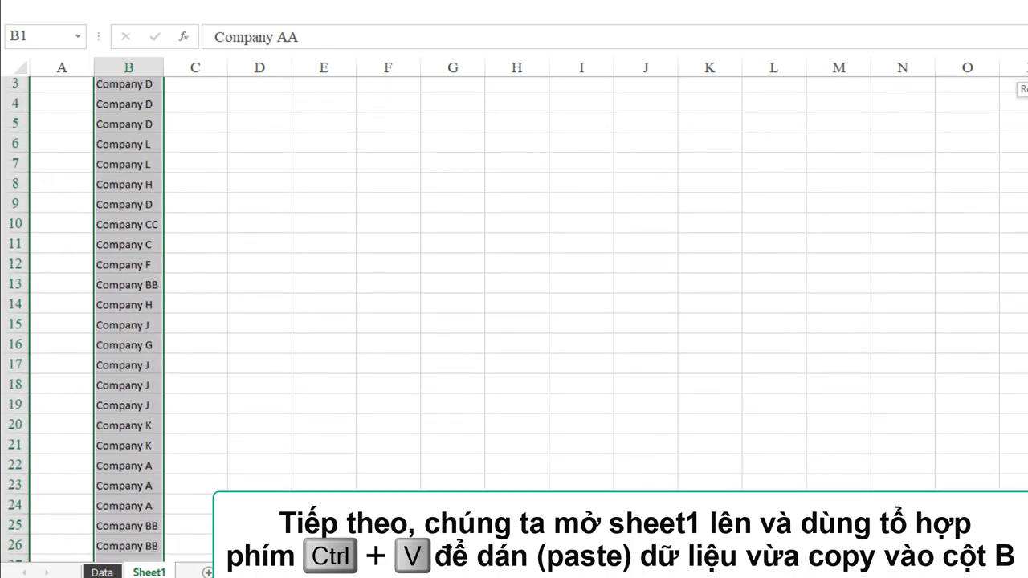
{"action": "scroll", "coordinate": [514, 321], "scroll_direction": "up", "scroll_amount": 1}
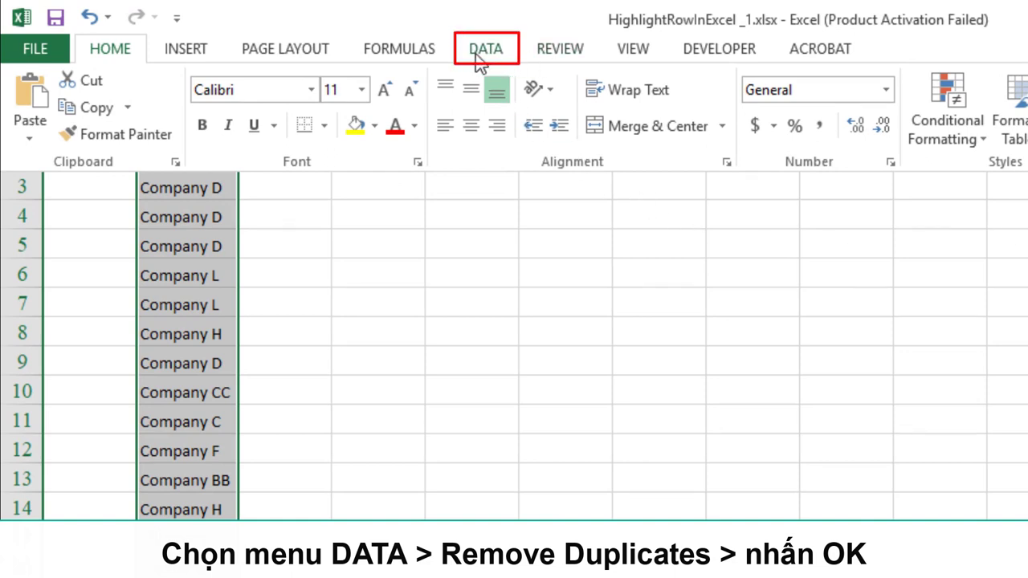
Run Remove Duplicates on column B, deleting 209 duplicates and leaving 15 unique names
{"action": "left_click", "coordinate": [478, 56]}
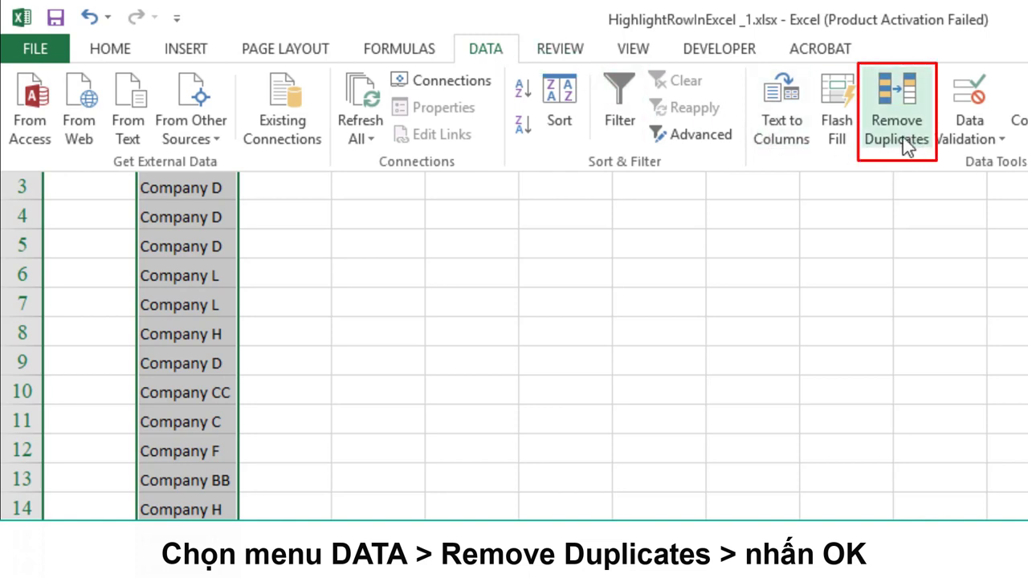
{"action": "left_click", "coordinate": [905, 140]}
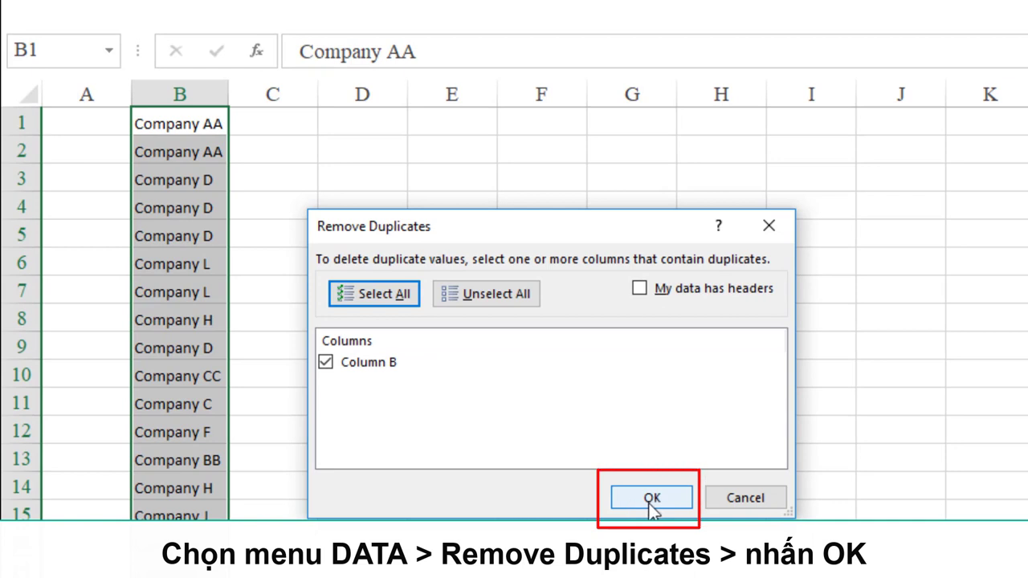
{"action": "left_click", "coordinate": [652, 499]}
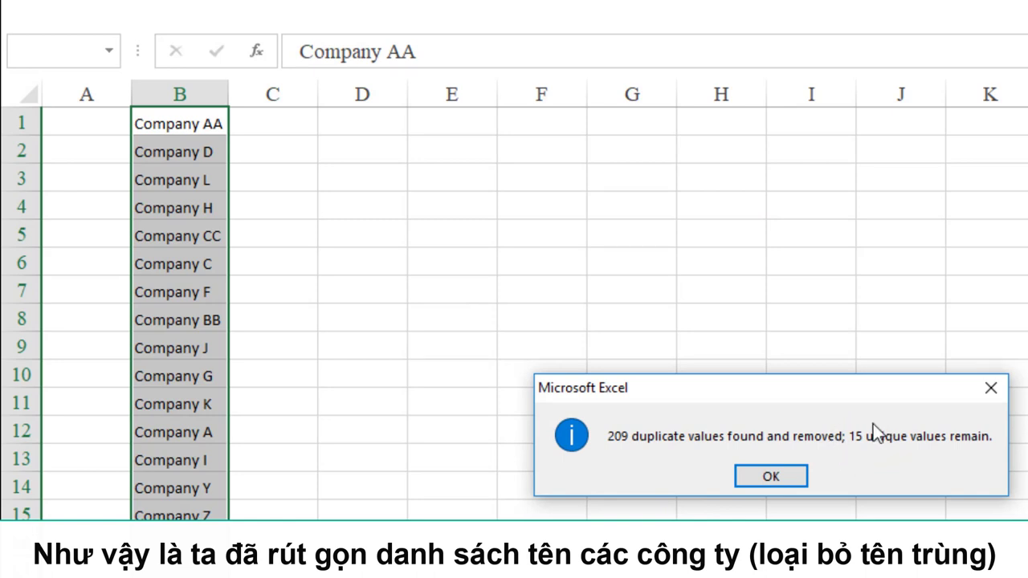
Dismiss the duplicates report and select the 15 unique company names in B1:B15
{"action": "left_click", "coordinate": [754, 482]}
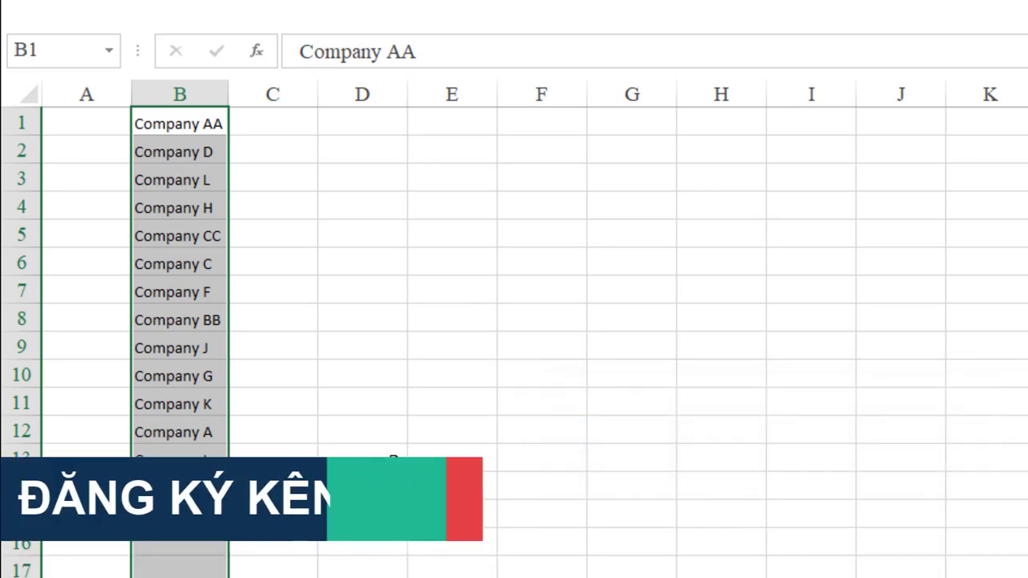
{"action": "left_click", "coordinate": [345, 455]}
{"action": "left_click_drag", "start_coordinate": [188, 127], "coordinate": [185, 460]}
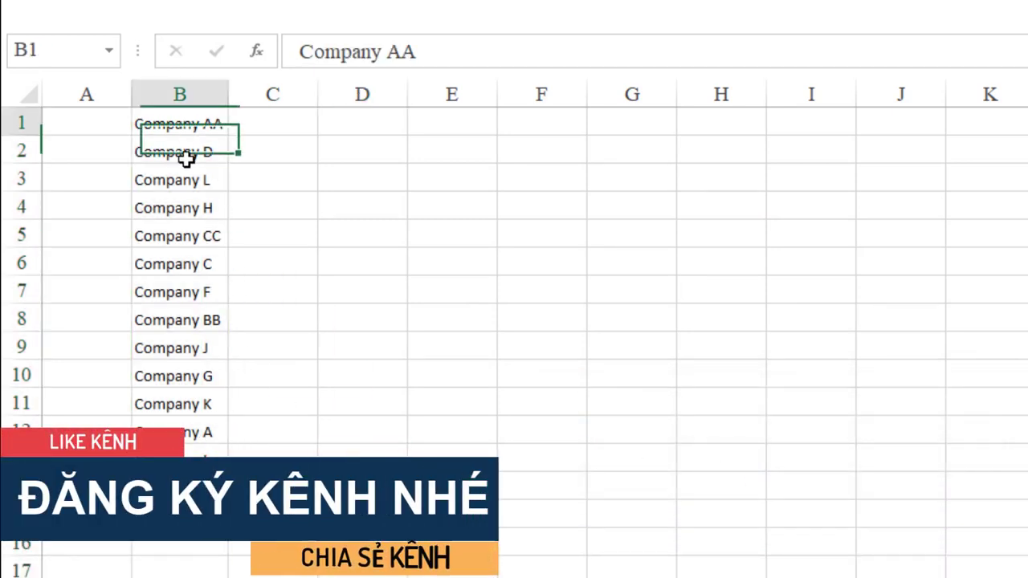
{"action": "left_click", "coordinate": [275, 202]}
{"action": "left_click_drag", "start_coordinate": [211, 128], "coordinate": [210, 514]}
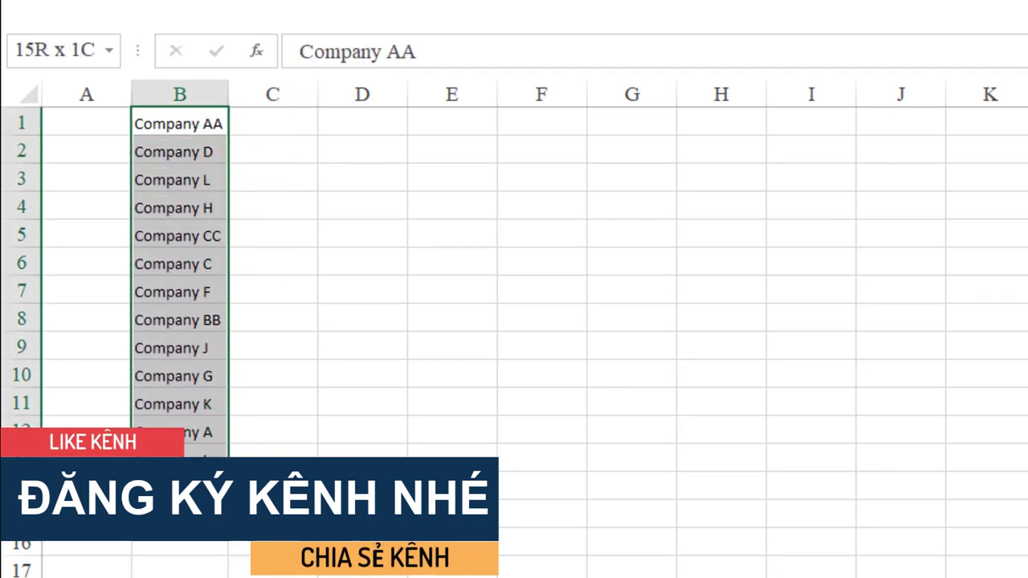
{"action": "left_click", "coordinate": [294, 316]}
{"action": "left_click_drag", "start_coordinate": [198, 129], "coordinate": [227, 501]}
Clear the column B selection and scroll back to the top of the Data sheet
{"action": "left_click", "coordinate": [323, 492]}
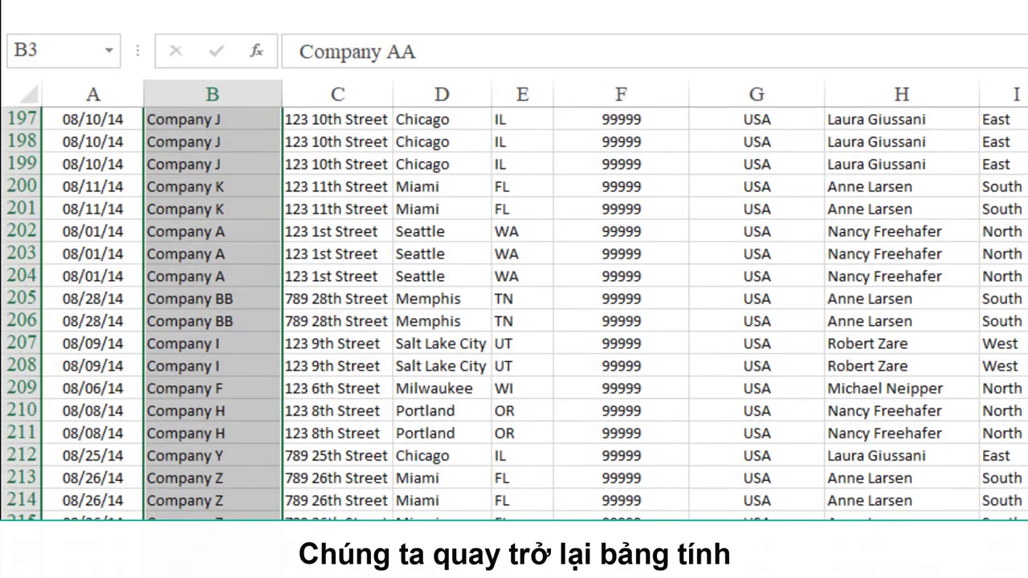
{"action": "left_click", "coordinate": [997, 433]}
{"action": "scroll", "coordinate": [567, 354], "scroll_direction": "up", "scroll_amount": 4}
{"action": "scroll", "coordinate": [781, 291], "scroll_direction": "up", "scroll_amount": 3}
{"action": "scroll", "coordinate": [780, 292], "scroll_direction": "up", "scroll_amount": 1}
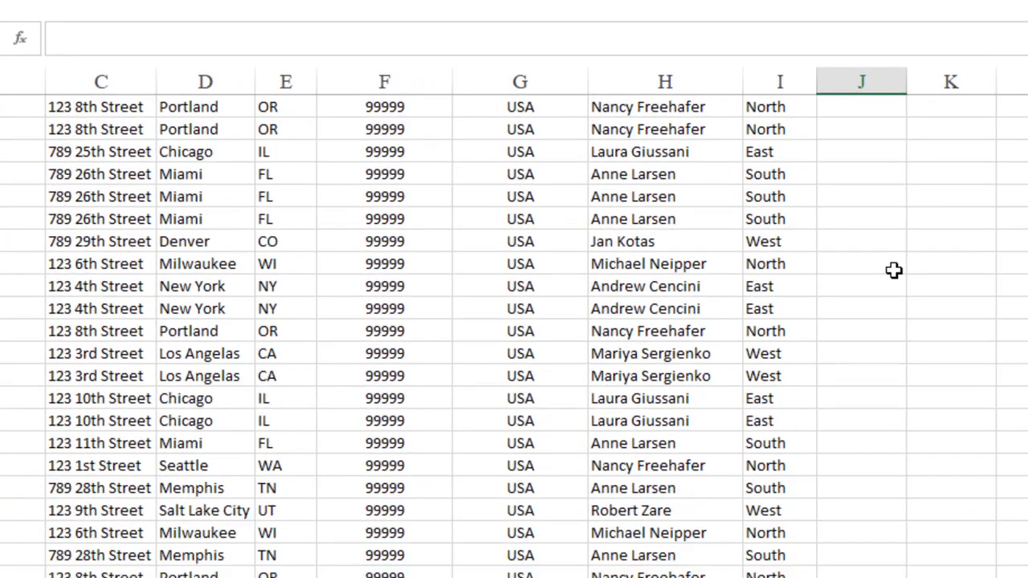
{"action": "scroll", "coordinate": [894, 270], "scroll_direction": "up", "scroll_amount": 20}
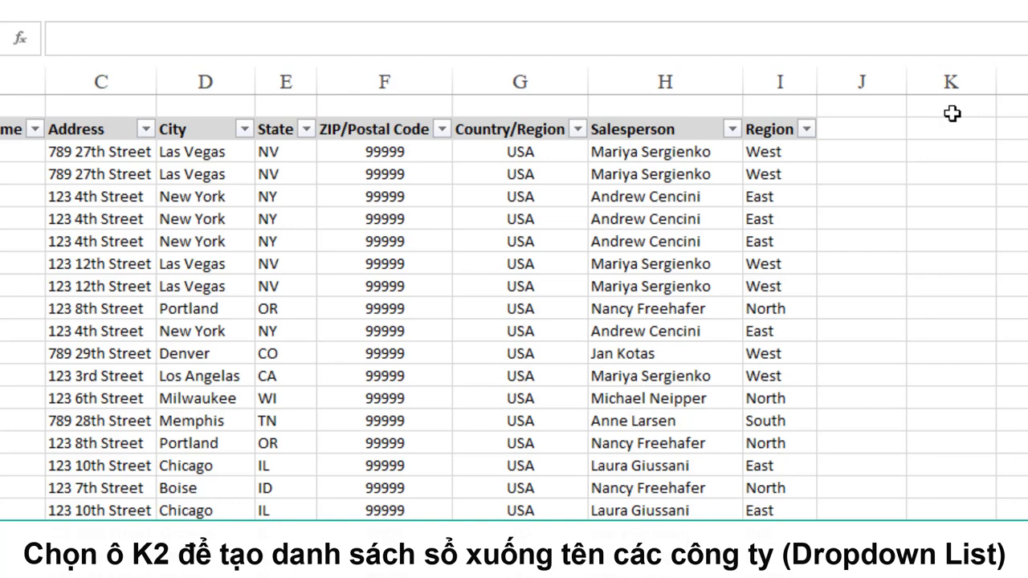
Enter 'List Company' in K1, autofit column K, and select K2
{"action": "left_click", "coordinate": [952, 112]}
{"action": "type", "text": "List COmpany"}
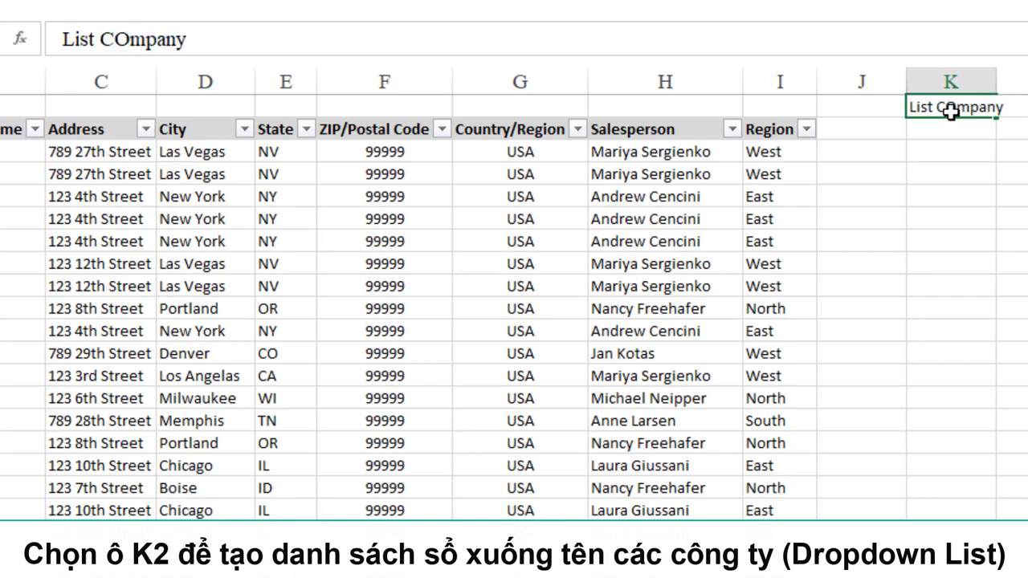
{"action": "left_click", "coordinate": [953, 159]}
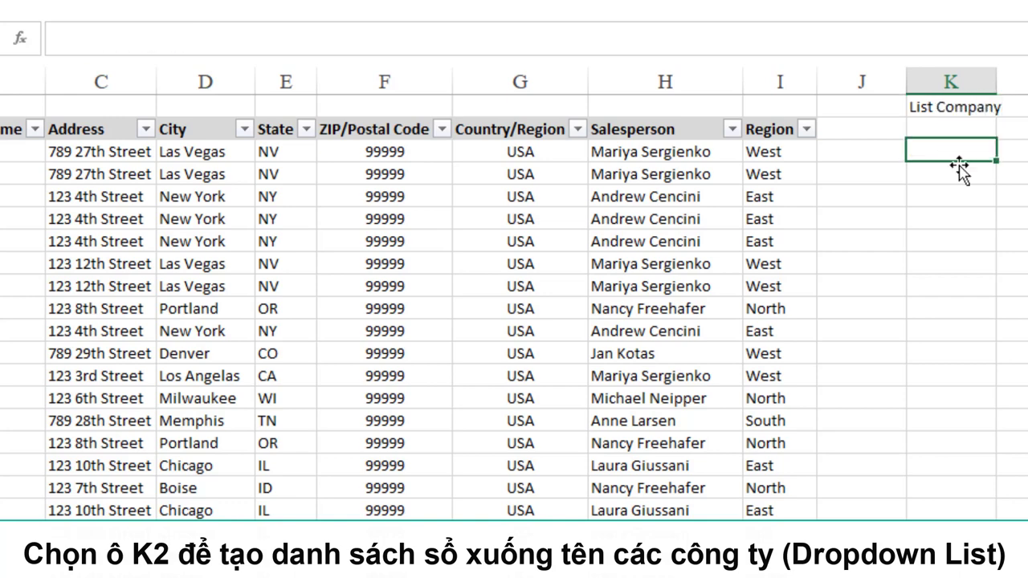
{"action": "double_click", "coordinate": [996, 88]}
{"action": "left_click", "coordinate": [993, 235]}
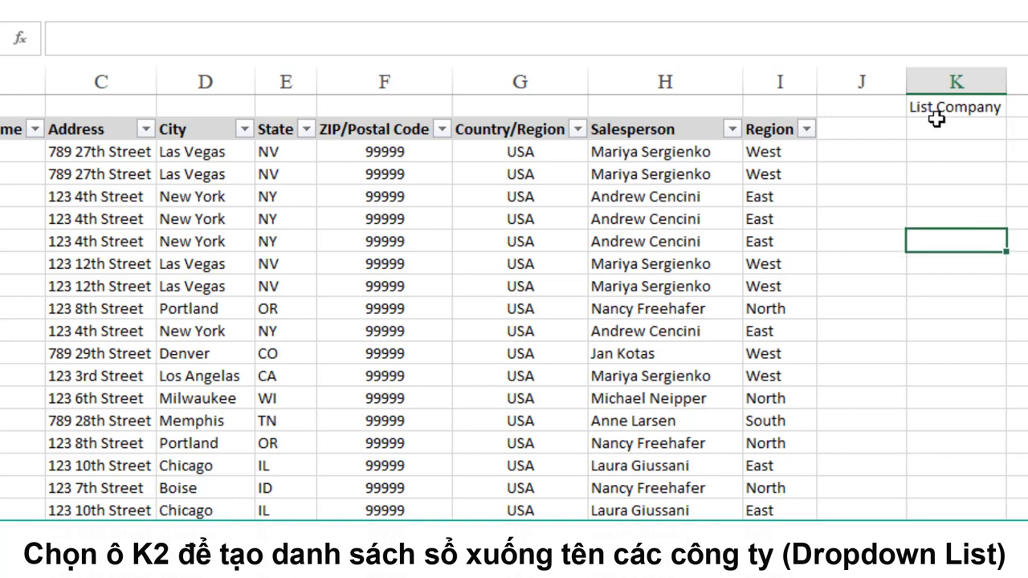
{"action": "left_click", "coordinate": [962, 130]}
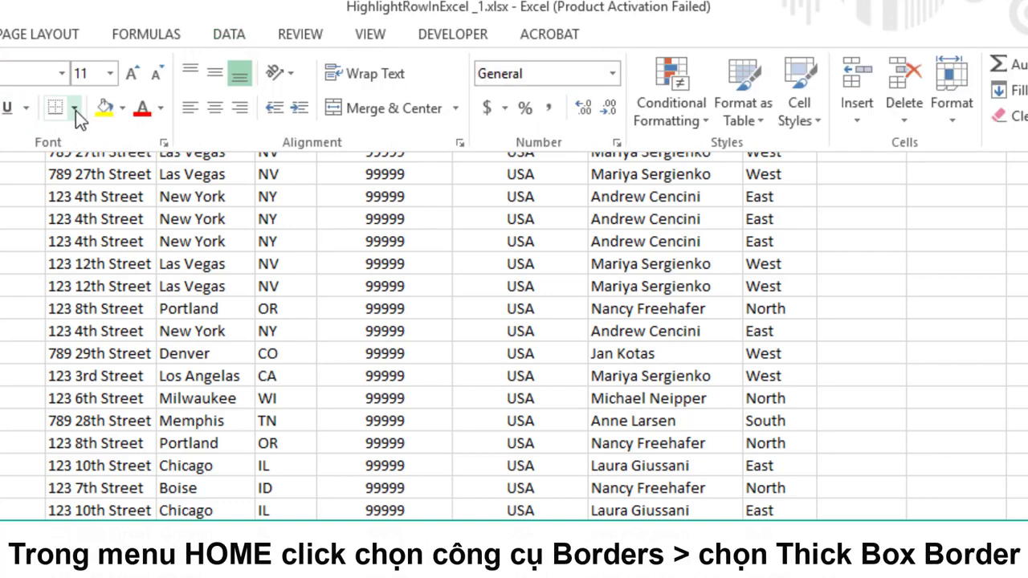
Put a thick box border around cell K2
{"action": "left_click", "coordinate": [75, 110]}
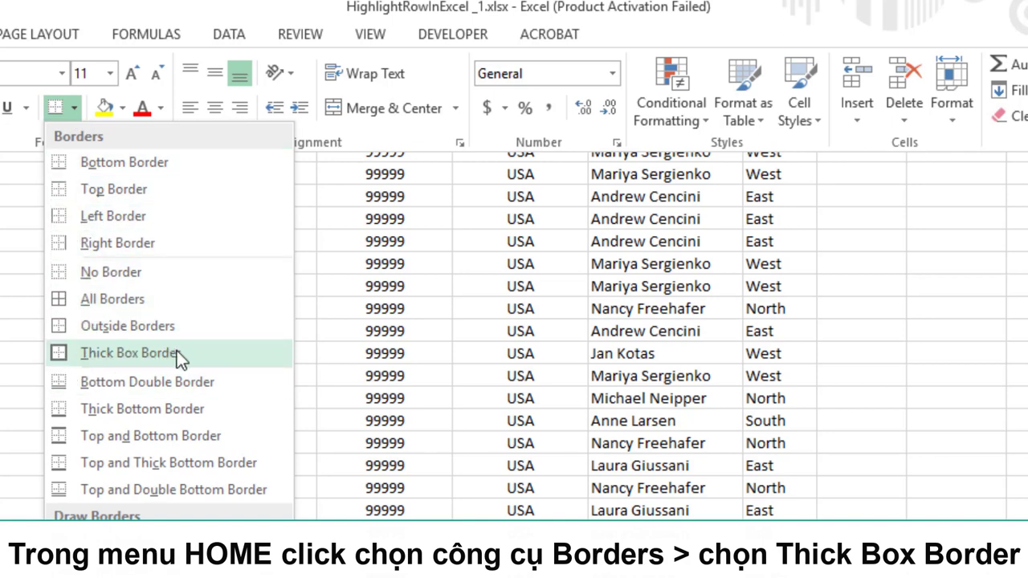
{"action": "left_click", "coordinate": [239, 352]}
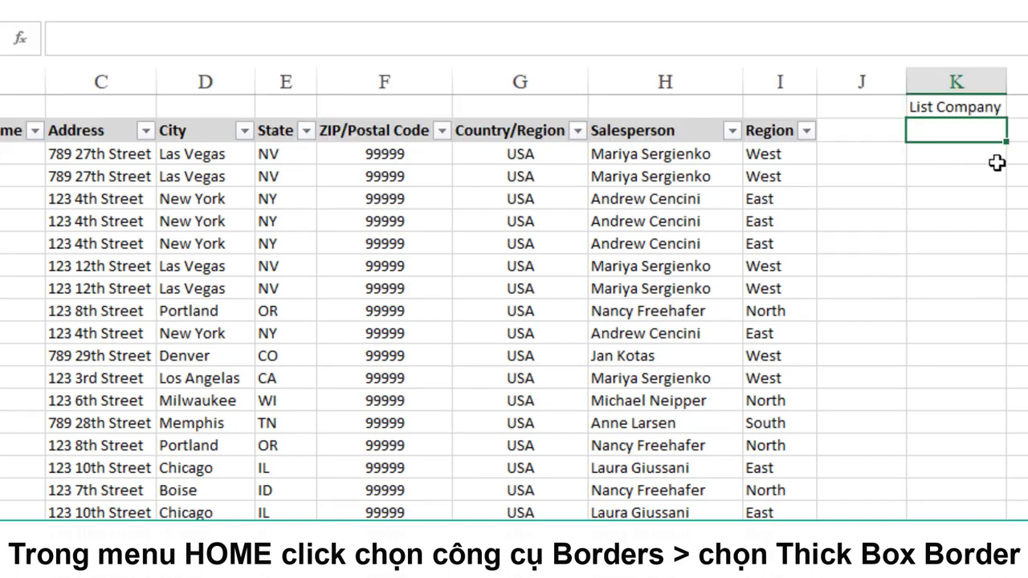
{"action": "left_click", "coordinate": [988, 217]}
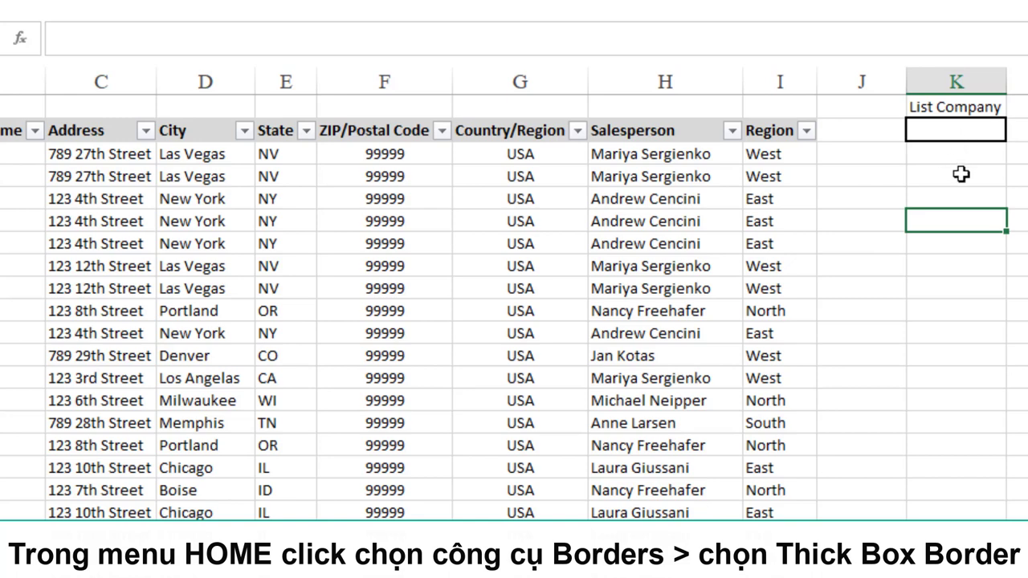
Set the yellow K2 cell's font colour to Automatic
{"action": "left_click", "coordinate": [941, 130]}
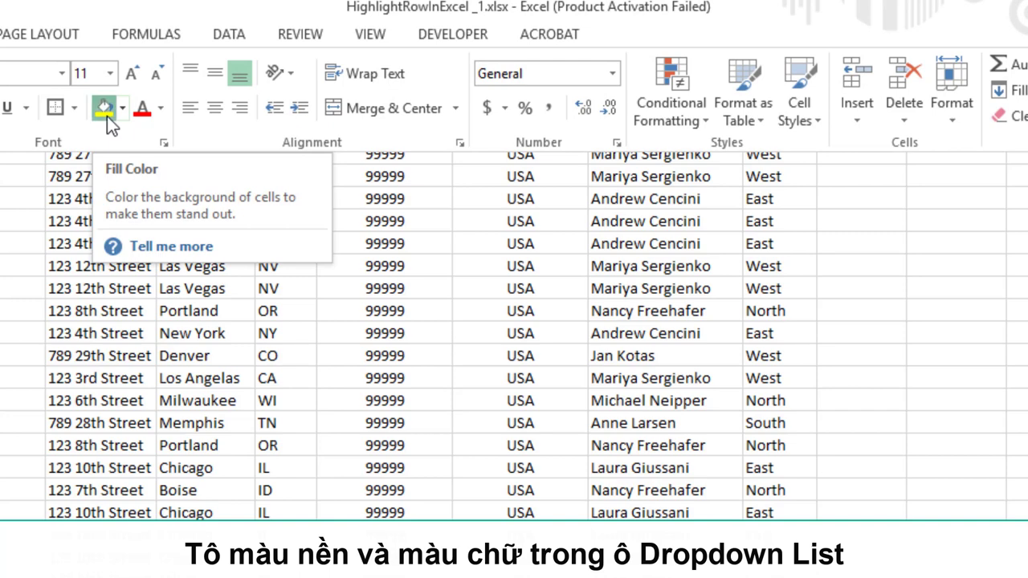
{"action": "left_click", "coordinate": [161, 107]}
{"action": "left_click", "coordinate": [151, 138]}
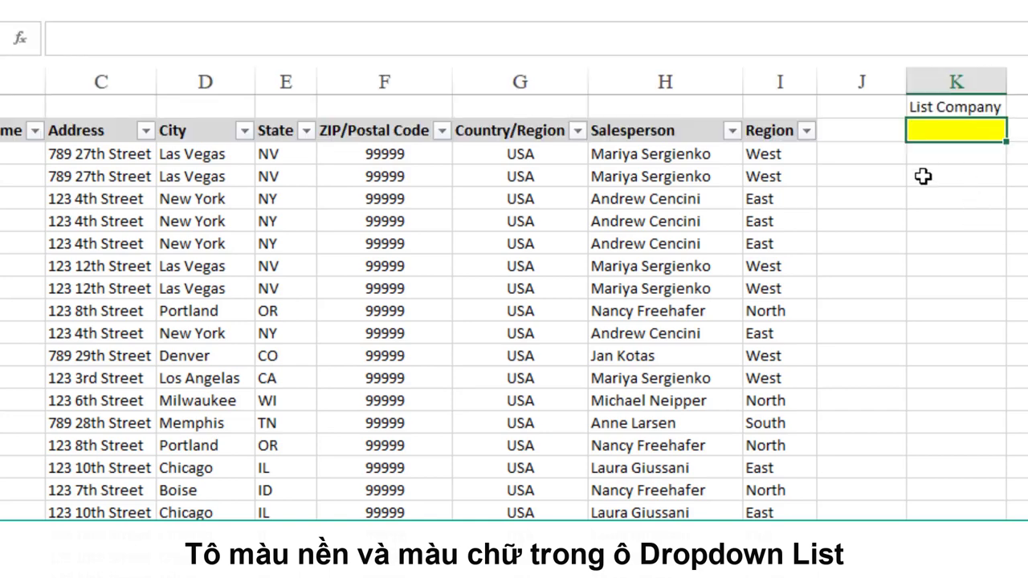
{"action": "left_click", "coordinate": [961, 245]}
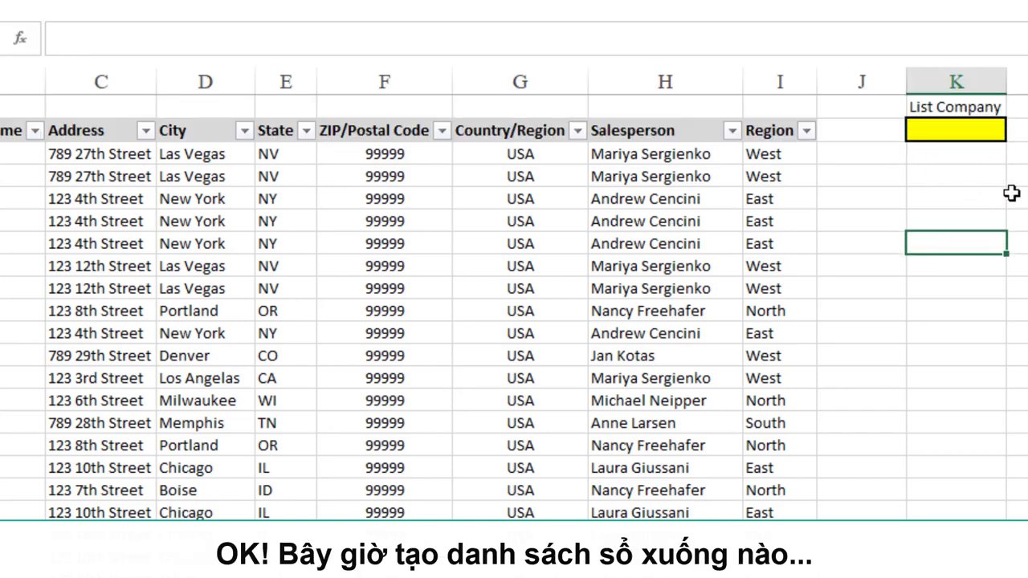
{"action": "left_click", "coordinate": [959, 134]}
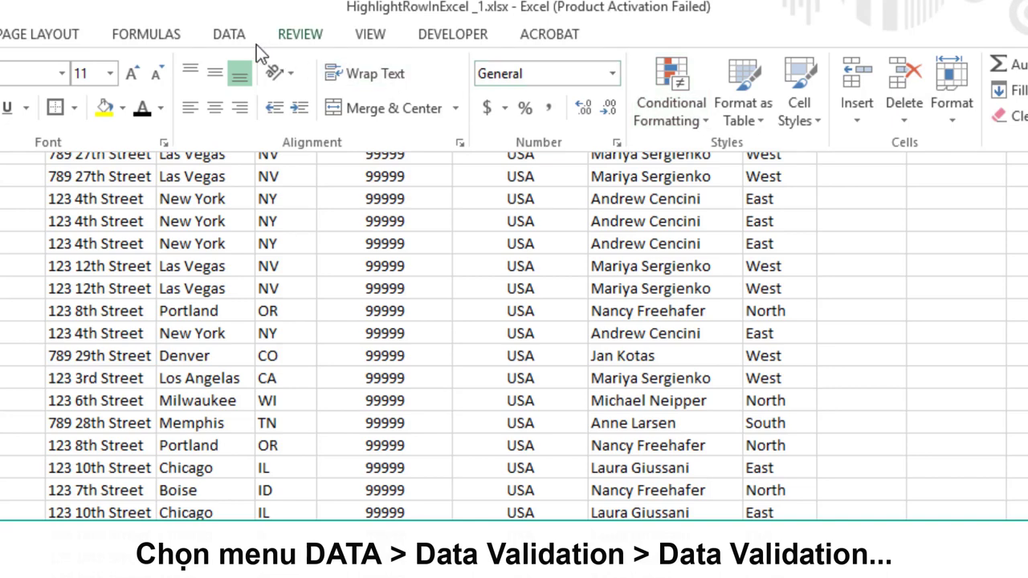
Give K2 List validation sourced from Sheet1!$B$1:$B$15, then test the dropdown
{"action": "left_click", "coordinate": [232, 38]}
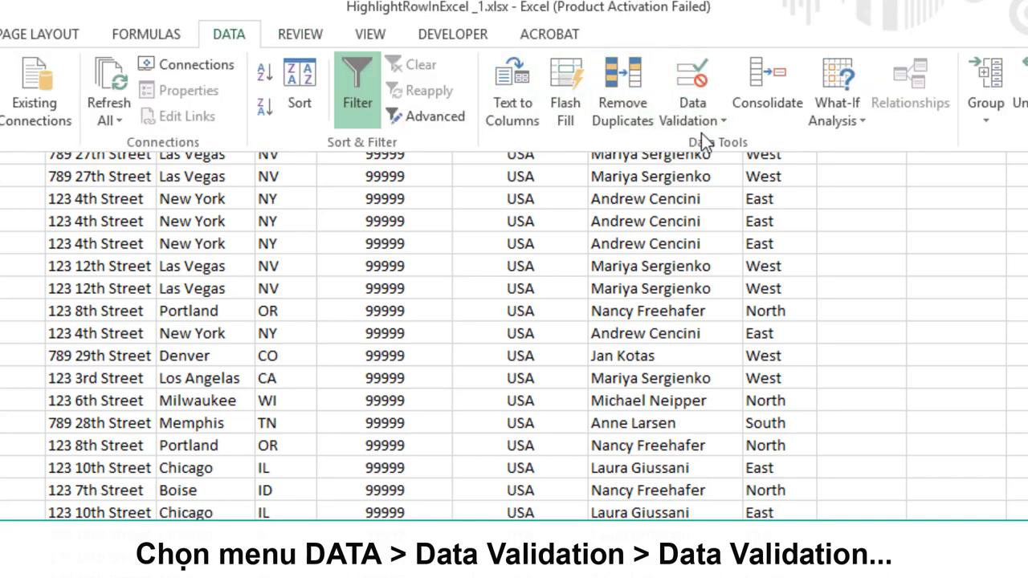
{"action": "left_click", "coordinate": [724, 119]}
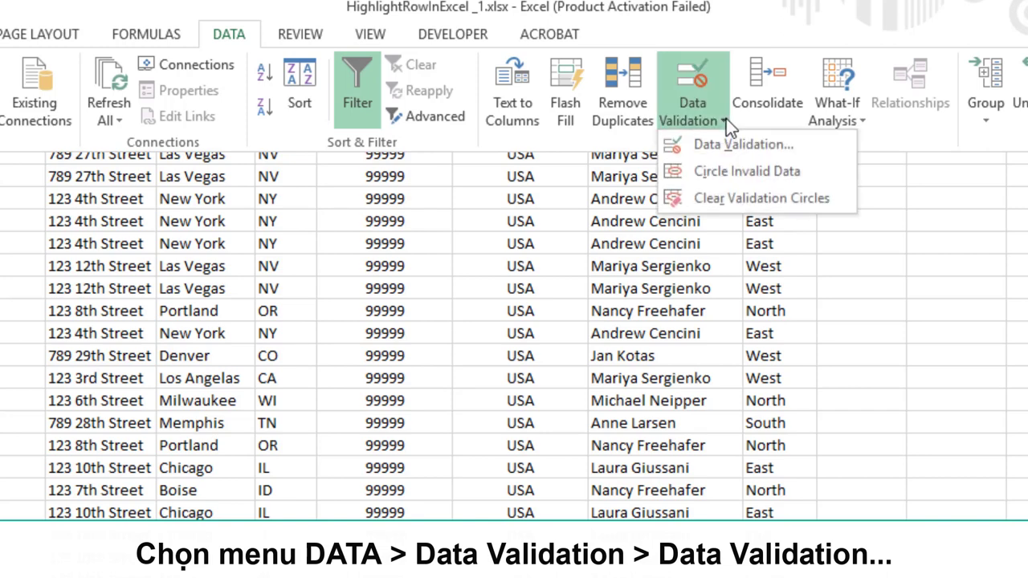
{"action": "left_click", "coordinate": [808, 155]}
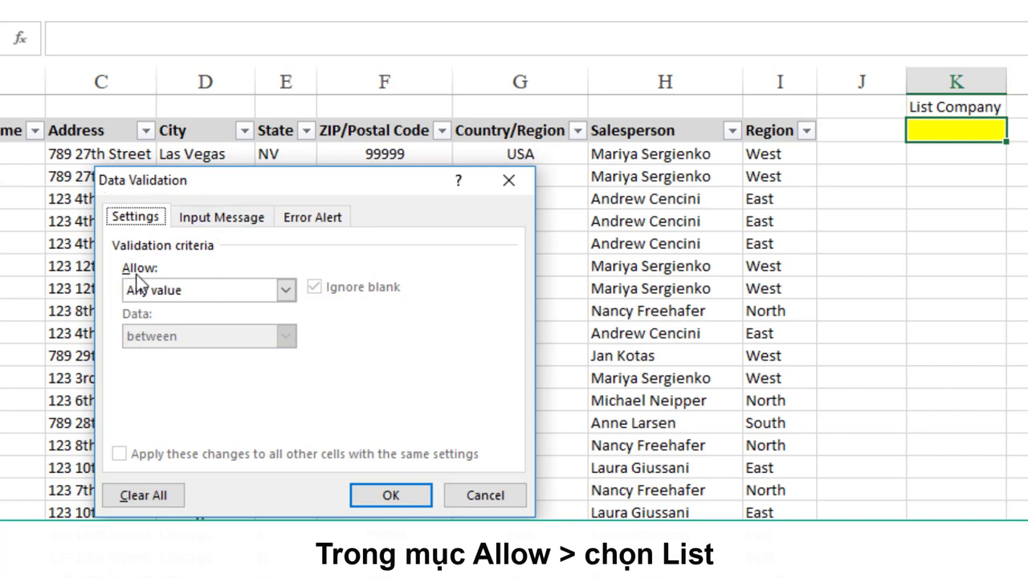
{"action": "left_click", "coordinate": [289, 286]}
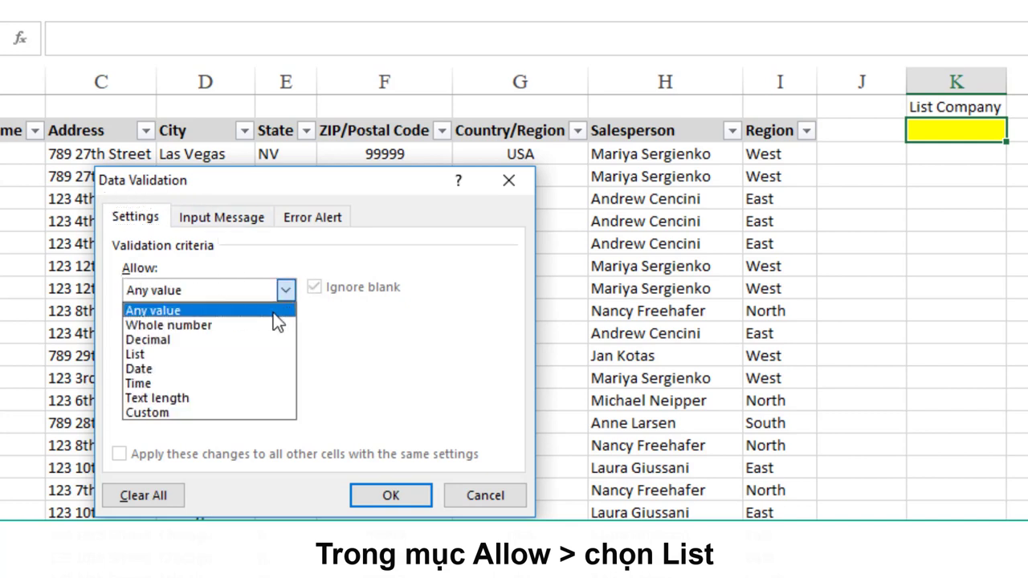
{"action": "left_click", "coordinate": [143, 355]}
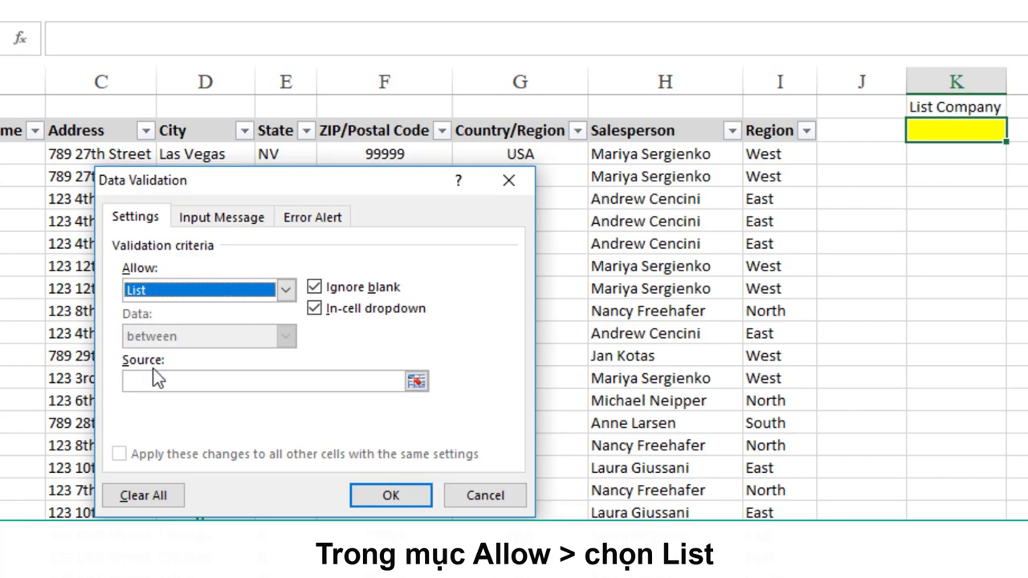
{"action": "left_click", "coordinate": [164, 380]}
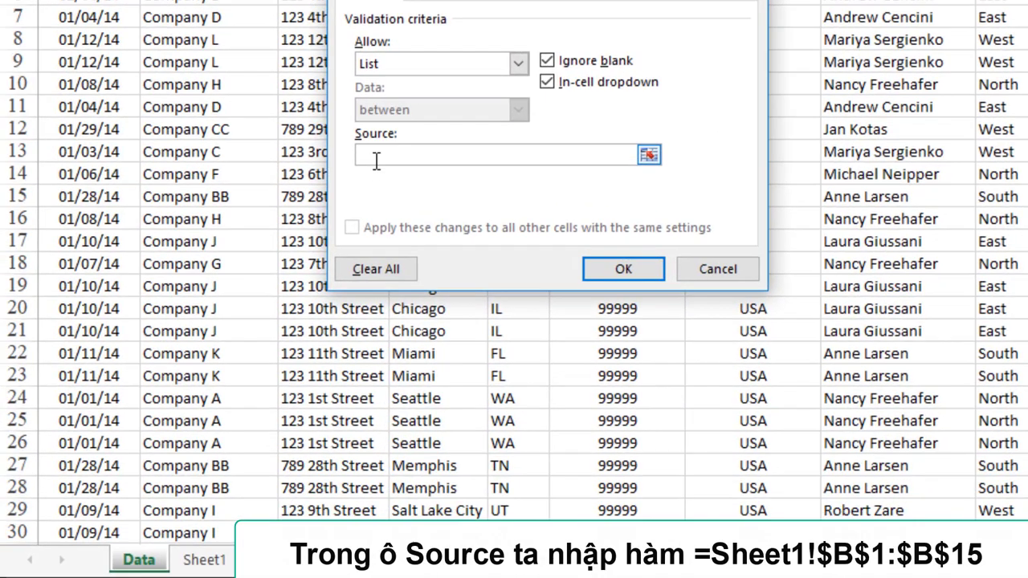
{"action": "left_click", "coordinate": [207, 563]}
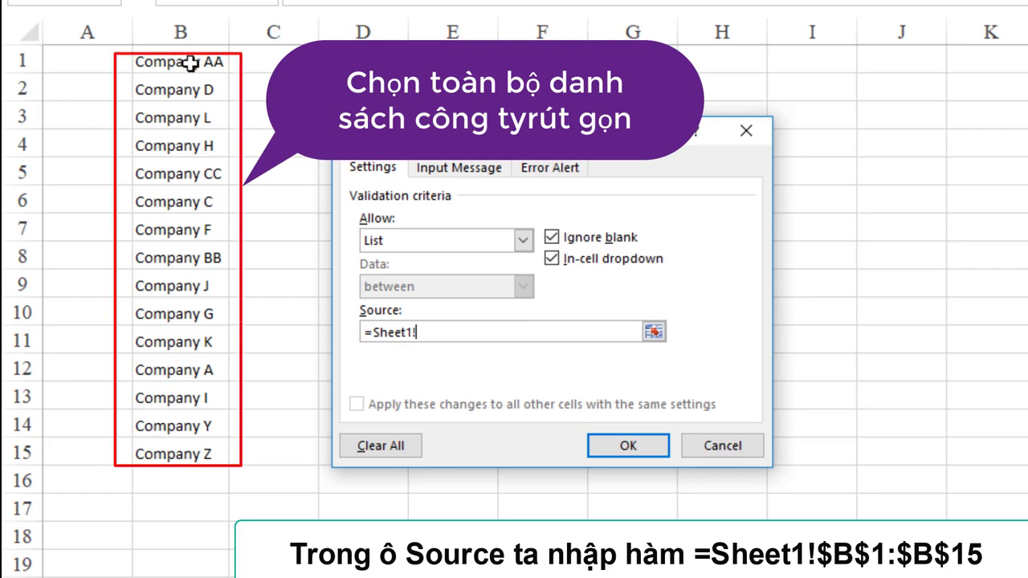
{"action": "left_click", "coordinate": [190, 63]}
{"action": "left_click_drag", "start_coordinate": [190, 63], "coordinate": [193, 448]}
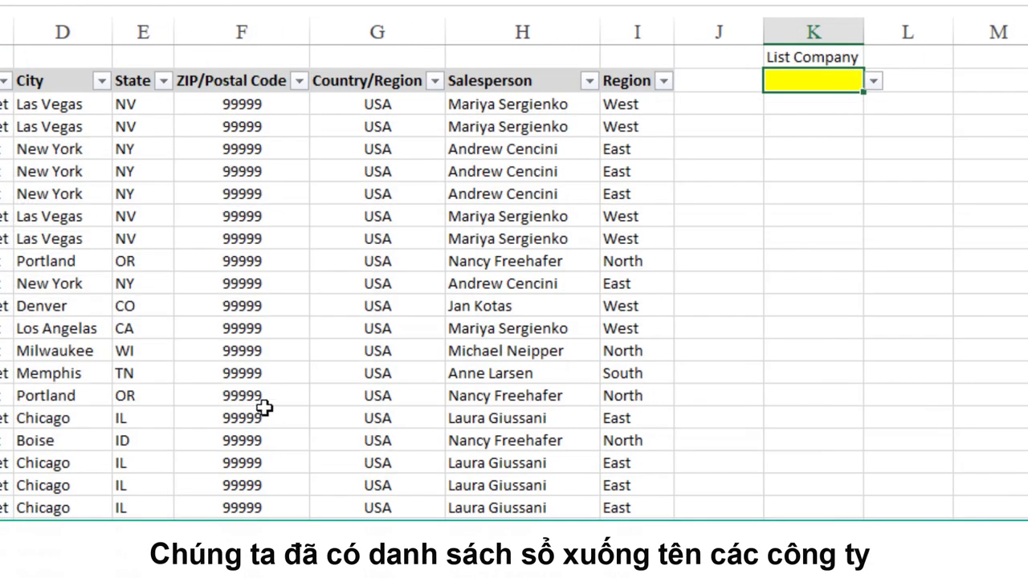
{"action": "left_click", "coordinate": [875, 80]}
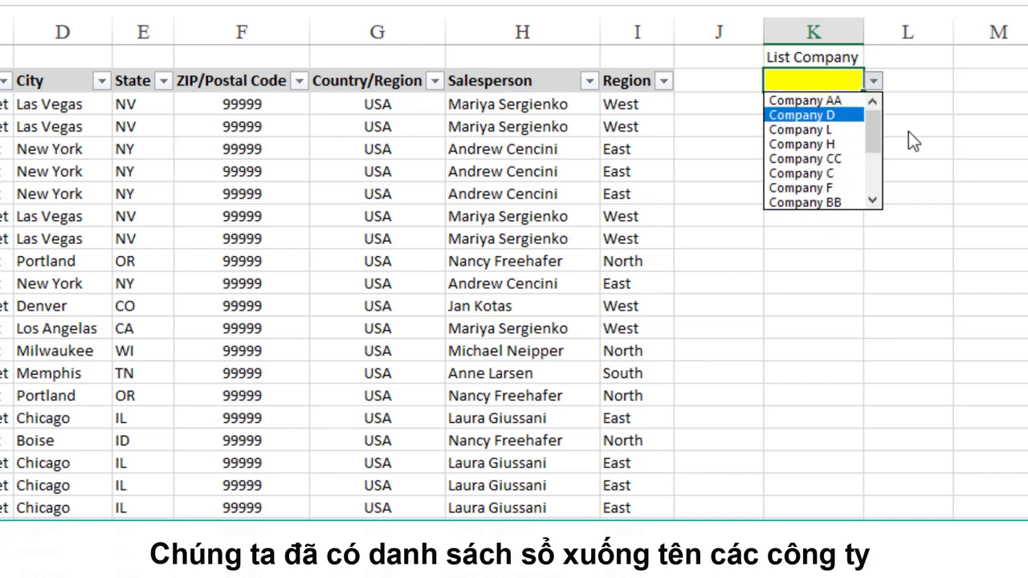
{"action": "key", "text": "Escape"}
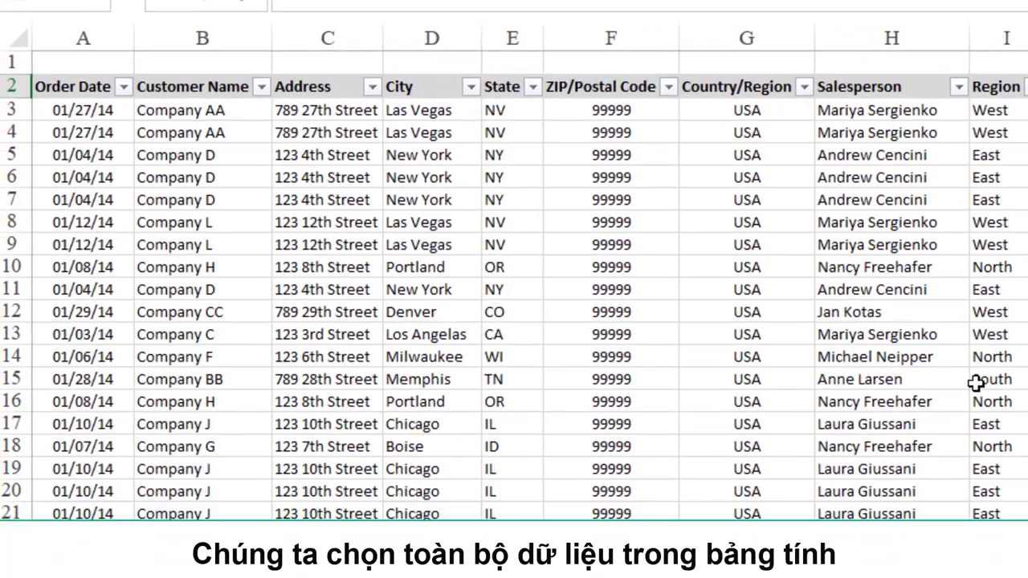
Select the order table from A3 to the last column and down to row 226
{"action": "left_click", "coordinate": [72, 110]}
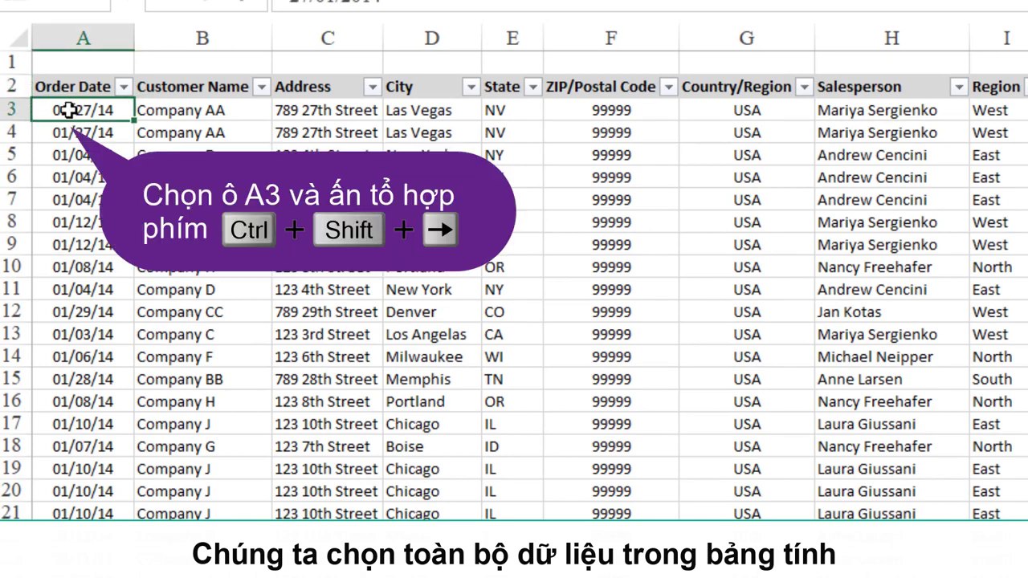
{"action": "key", "text": "ctrl+shift+Right"}
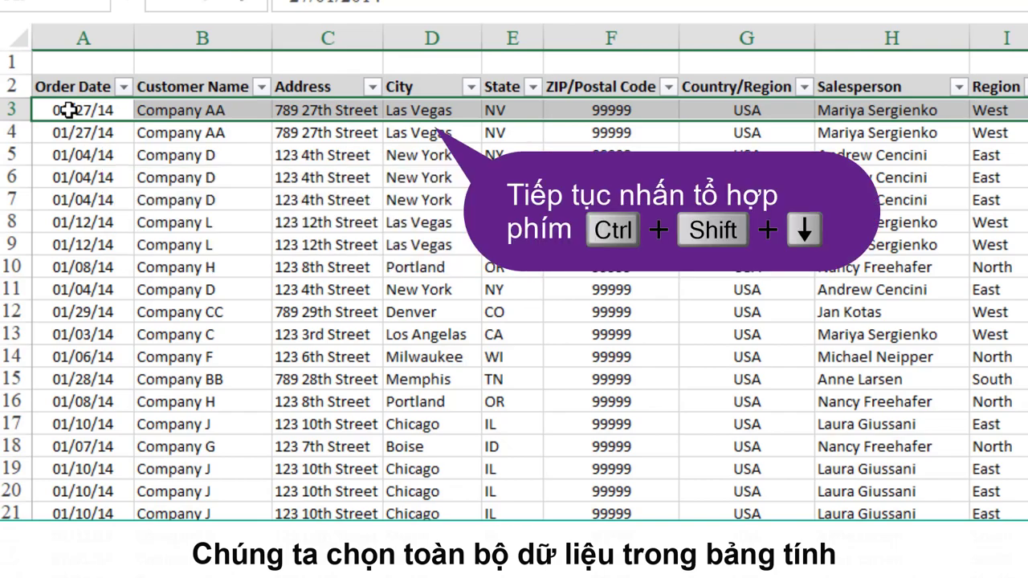
{"action": "key", "text": "ctrl+shift+Down"}
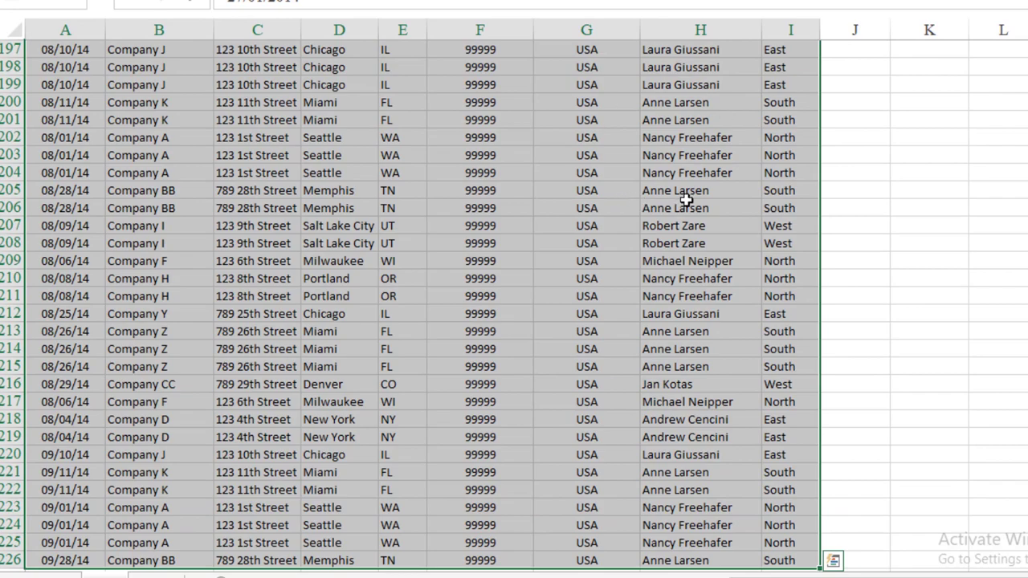
{"action": "scroll", "coordinate": [422, 305], "scroll_direction": "up", "scroll_amount": 8}
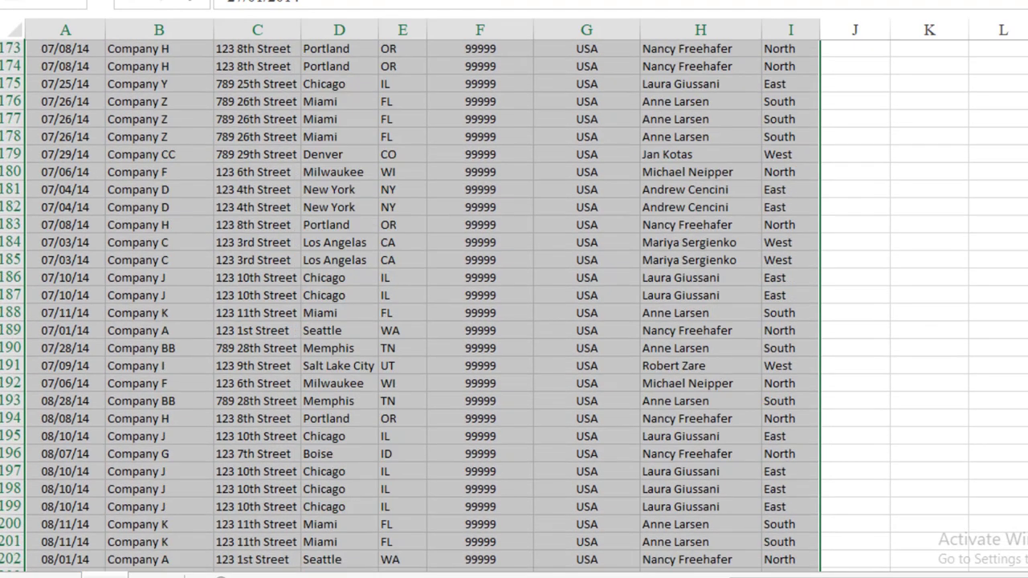
{"action": "scroll", "coordinate": [423, 305], "scroll_direction": "up", "scroll_amount": 20}
{"action": "scroll", "coordinate": [422, 305], "scroll_direction": "up", "scroll_amount": 17}
{"action": "scroll", "coordinate": [423, 306], "scroll_direction": "up", "scroll_amount": 10}
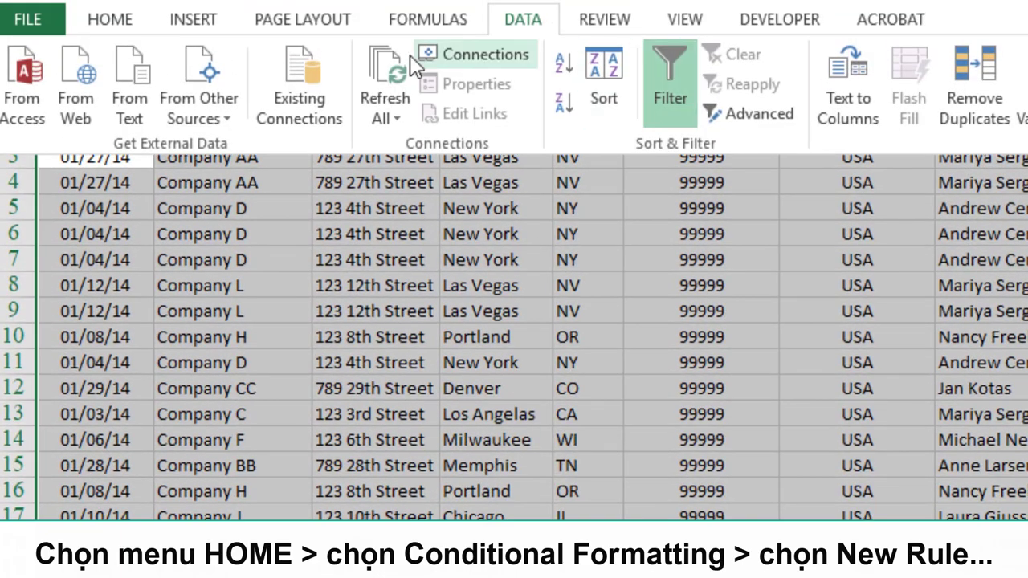
Create a New Rule using the formula =$B3=$K$2 to match each row's customer
{"action": "left_click", "coordinate": [109, 25]}
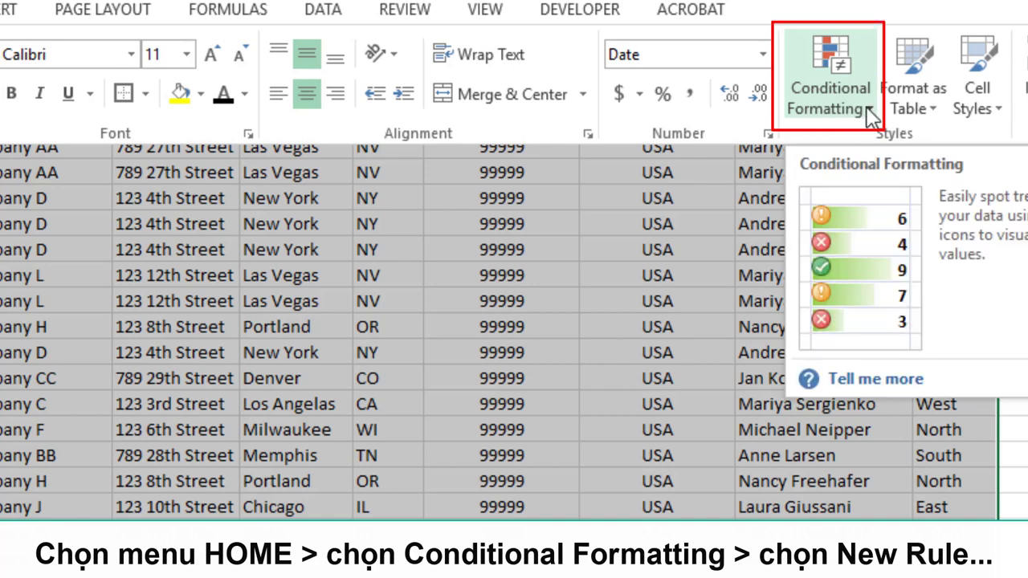
{"action": "left_click", "coordinate": [870, 117]}
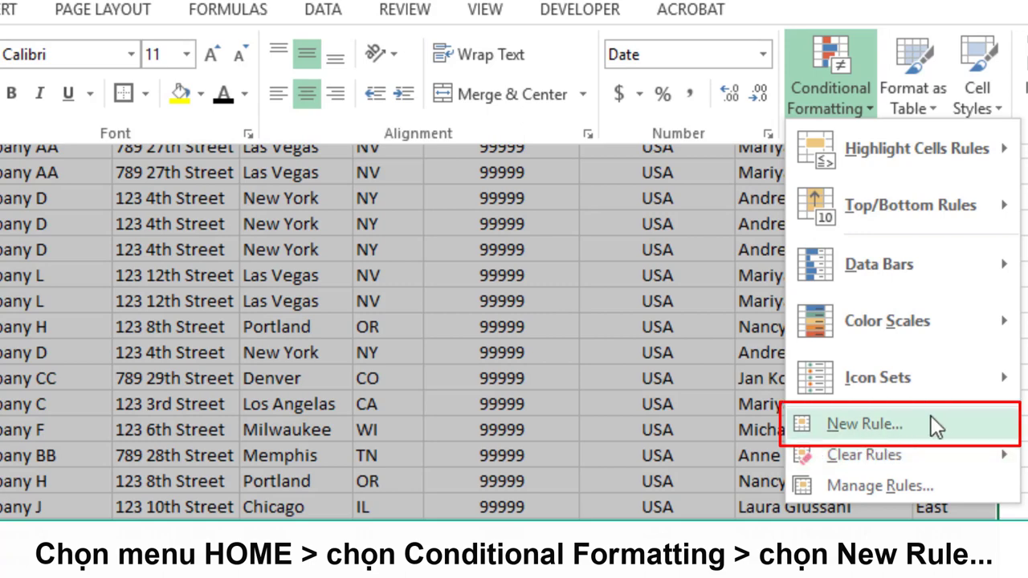
{"action": "left_click", "coordinate": [961, 432]}
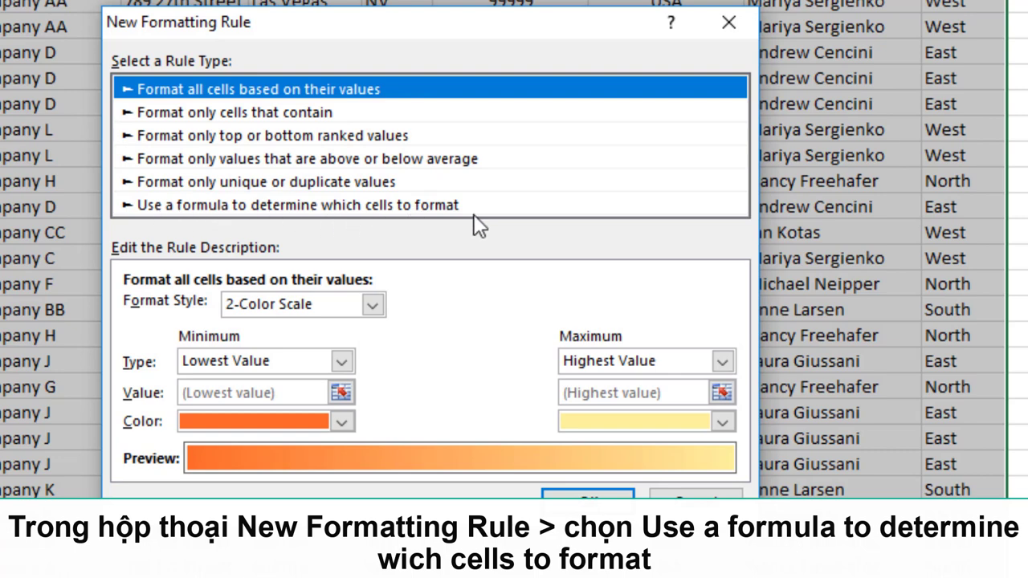
{"action": "left_click", "coordinate": [423, 206]}
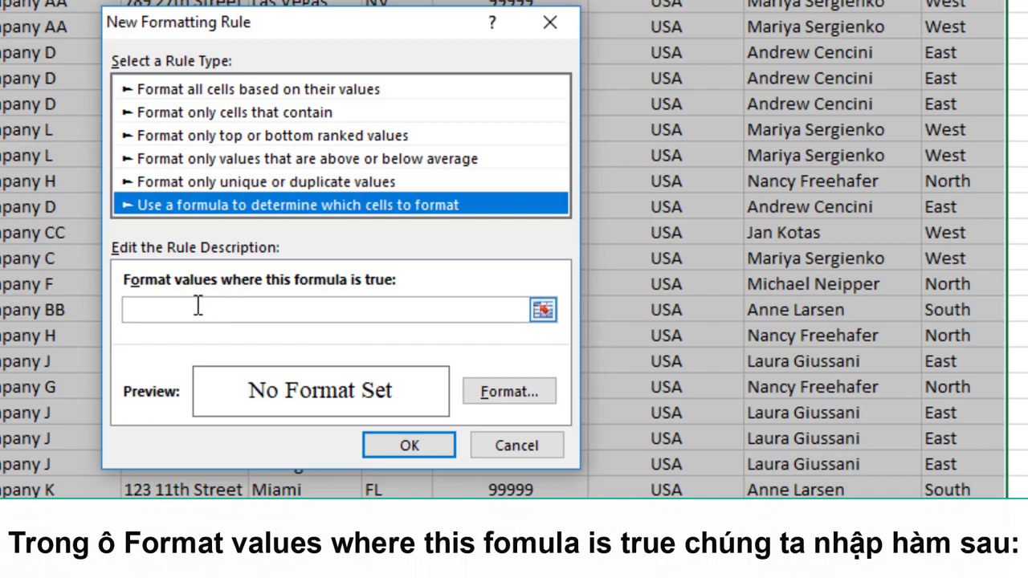
{"action": "left_click", "coordinate": [197, 308]}
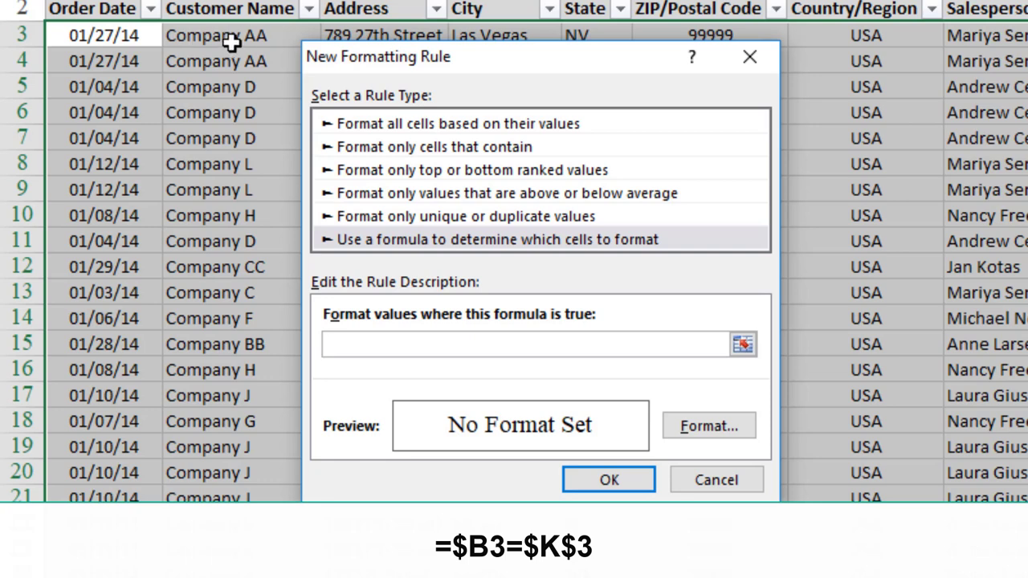
{"action": "left_click", "coordinate": [231, 43]}
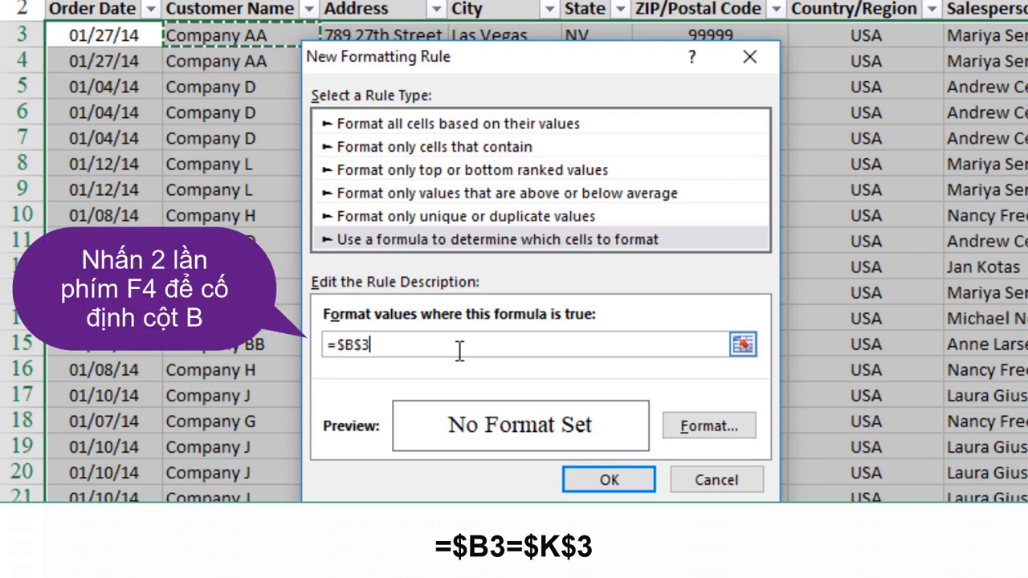
{"action": "key", "text": "F4"}
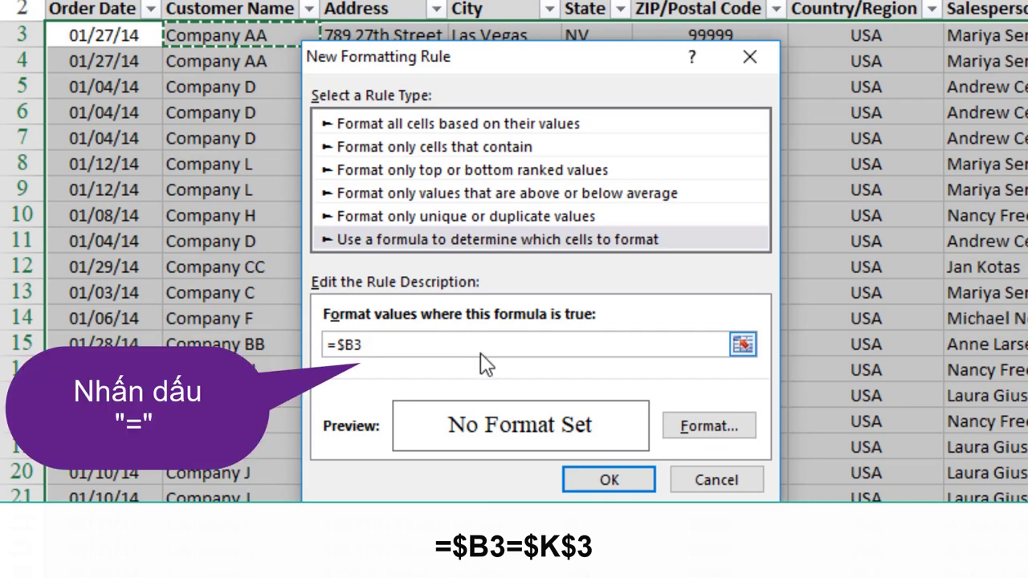
{"action": "type", "text": "="}
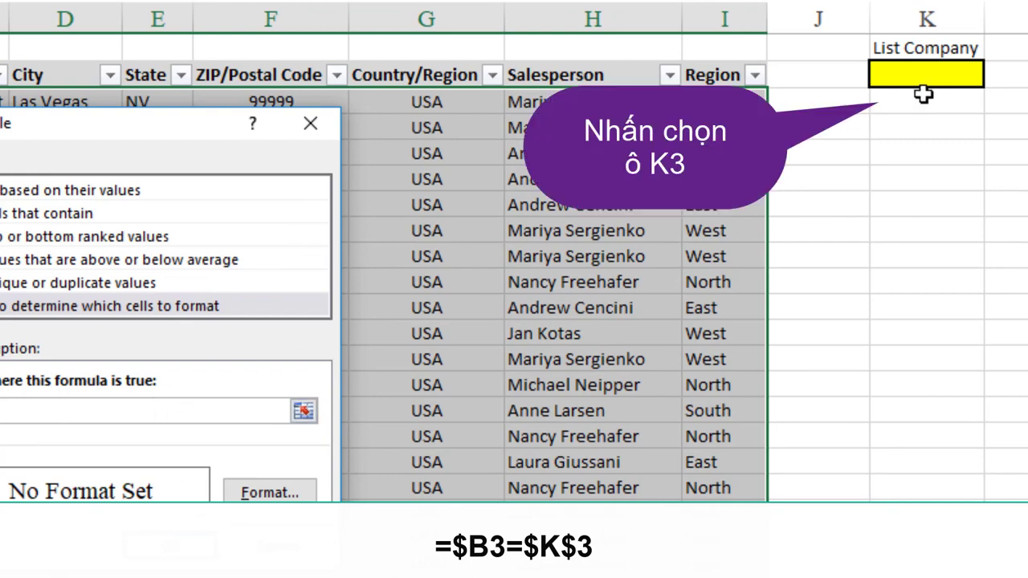
{"action": "left_click", "coordinate": [905, 75]}
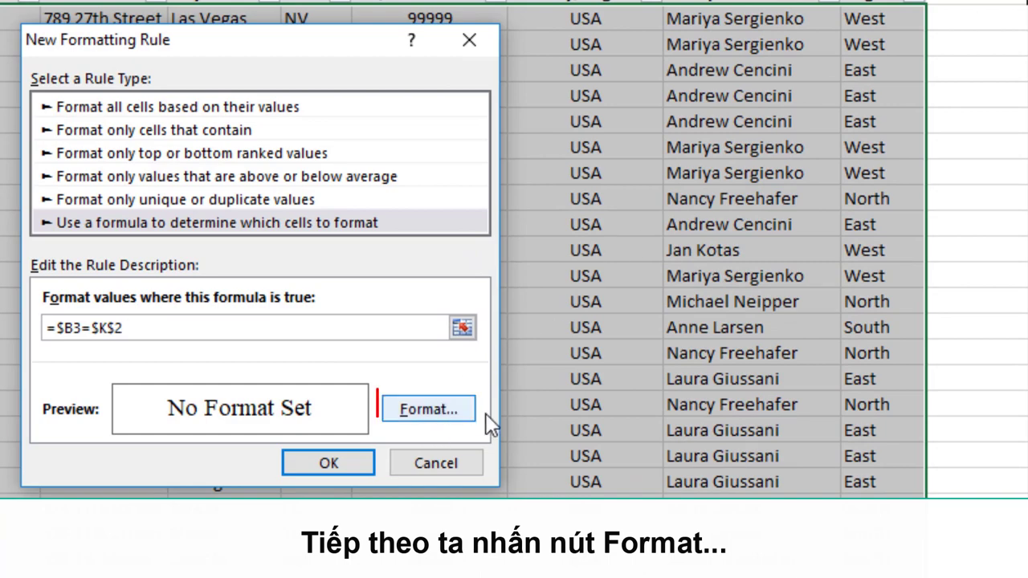
Give the rule a yellow fill format and apply it to the table
{"action": "left_click", "coordinate": [465, 418]}
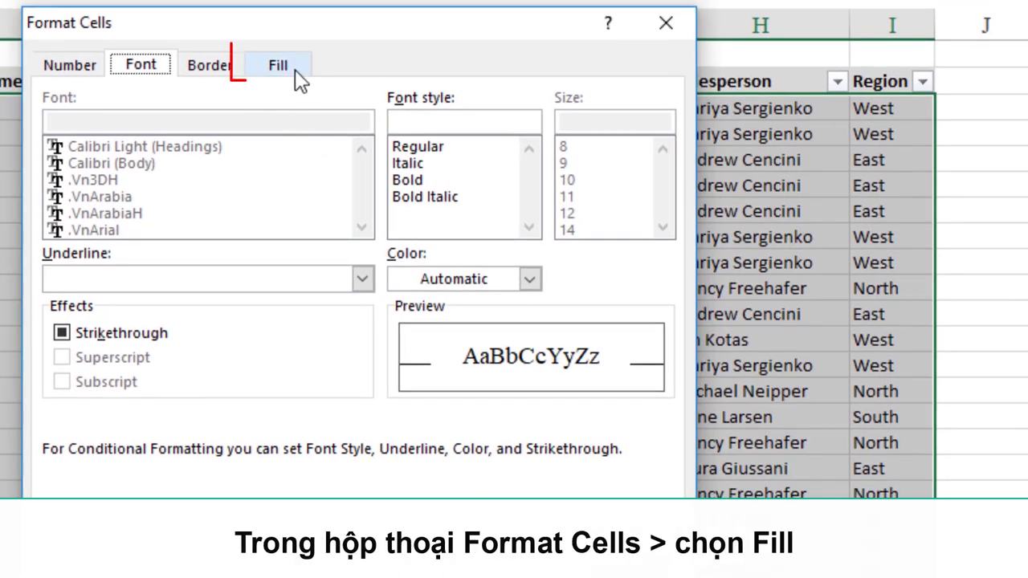
{"action": "left_click", "coordinate": [282, 67]}
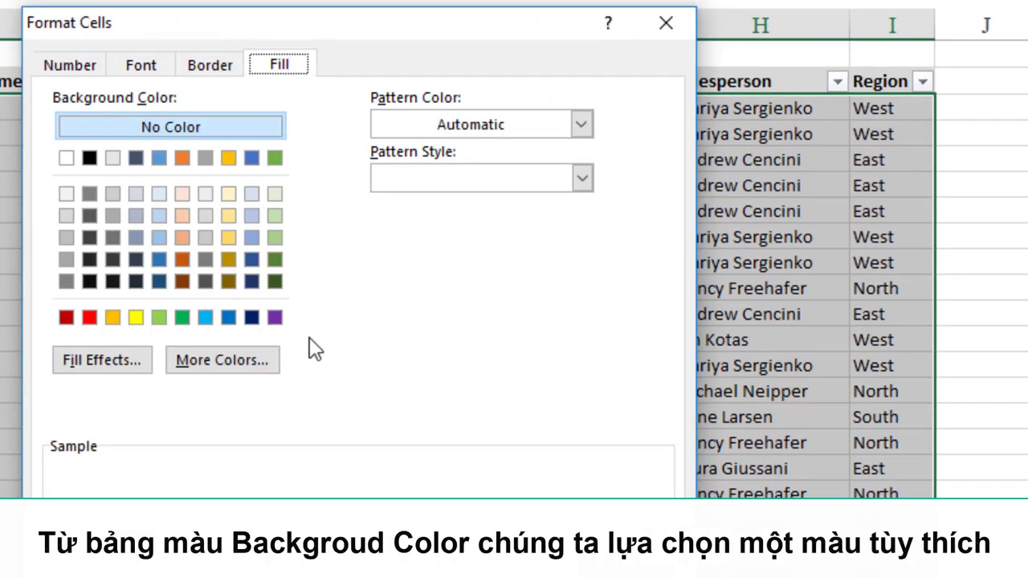
{"action": "left_click", "coordinate": [132, 317]}
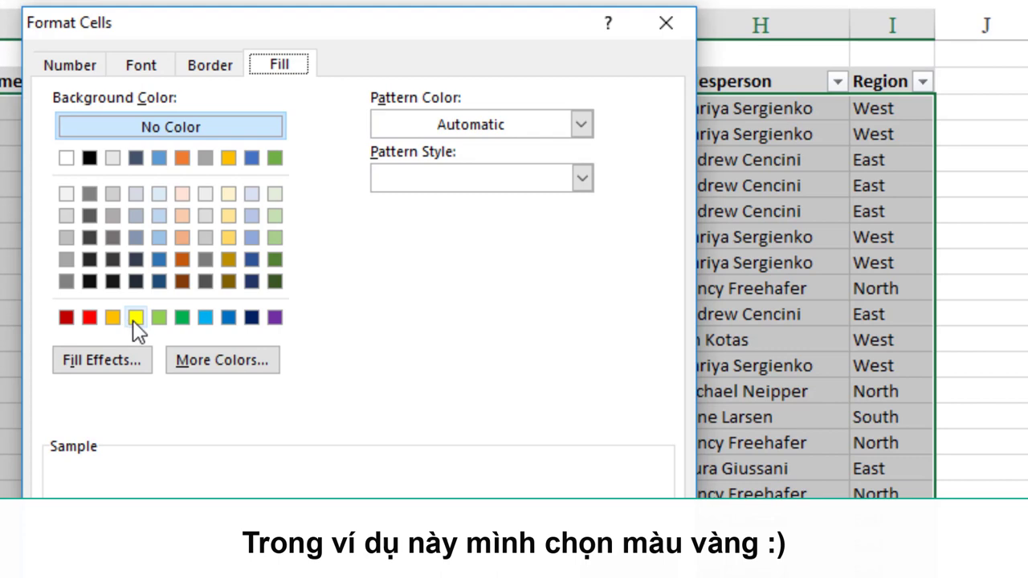
{"action": "left_click", "coordinate": [132, 320]}
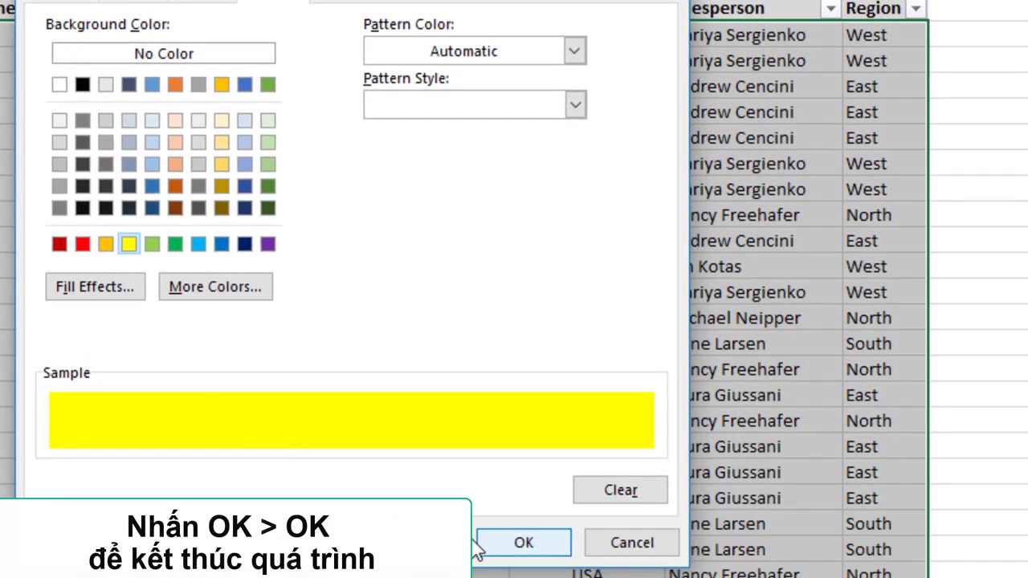
{"action": "left_click", "coordinate": [559, 545]}
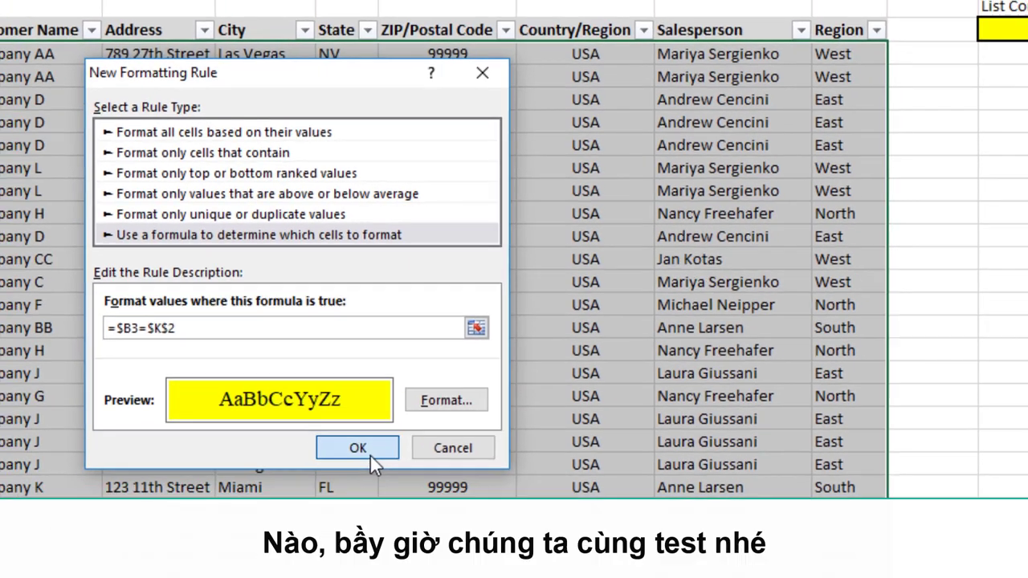
{"action": "left_click", "coordinate": [347, 490]}
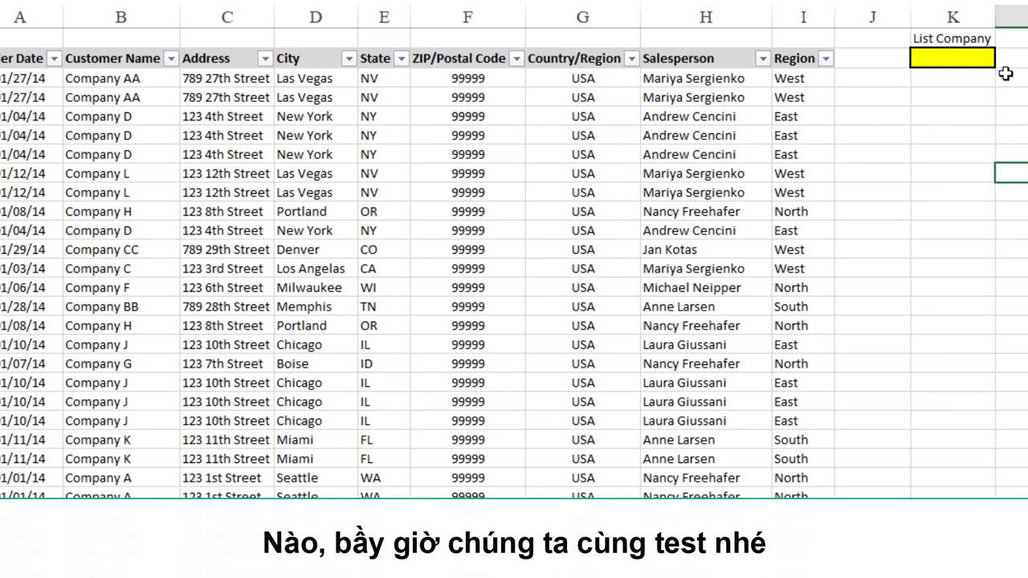
Test the rule by choosing Company AA, then Company D, in K2 and checking the yellow rows
{"action": "left_click", "coordinate": [955, 61]}
{"action": "left_click", "coordinate": [1004, 59]}
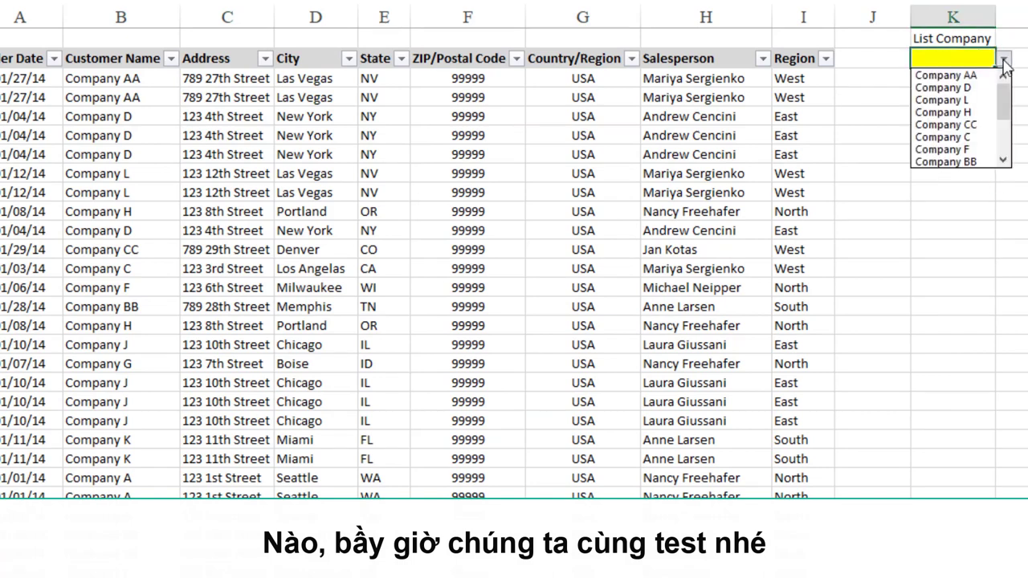
{"action": "left_click", "coordinate": [972, 78]}
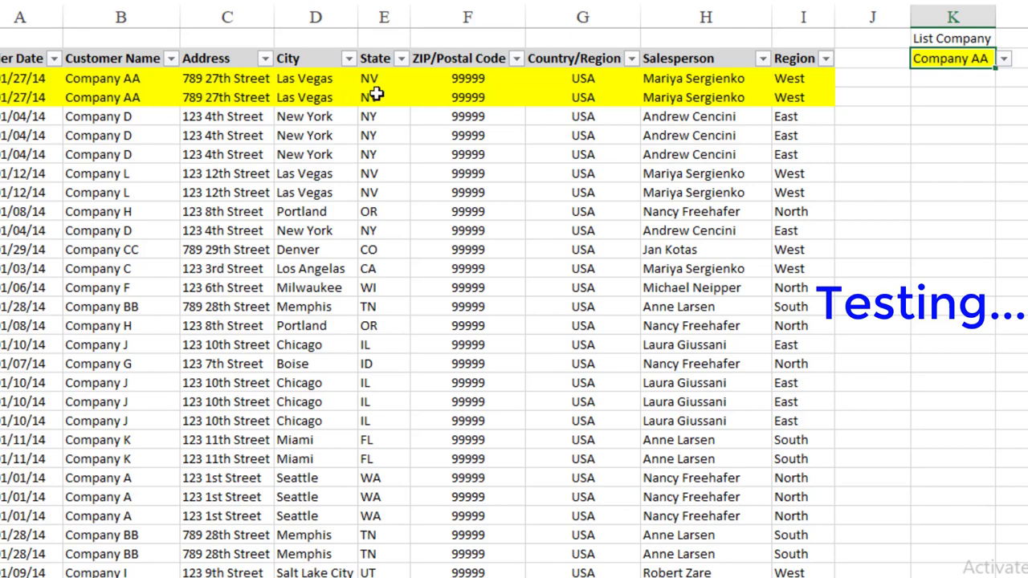
{"action": "left_click", "coordinate": [1005, 59]}
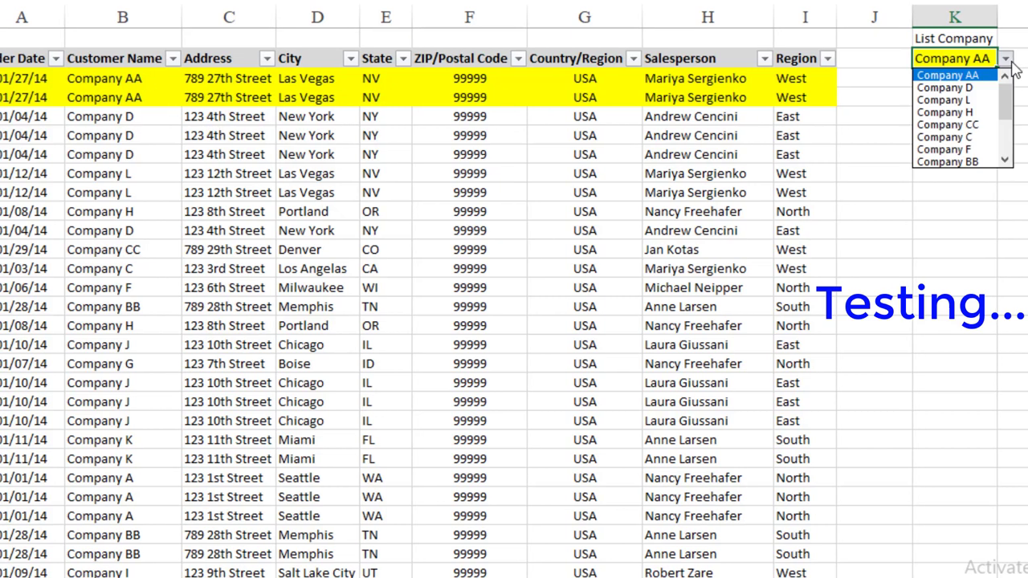
{"action": "left_click", "coordinate": [968, 91]}
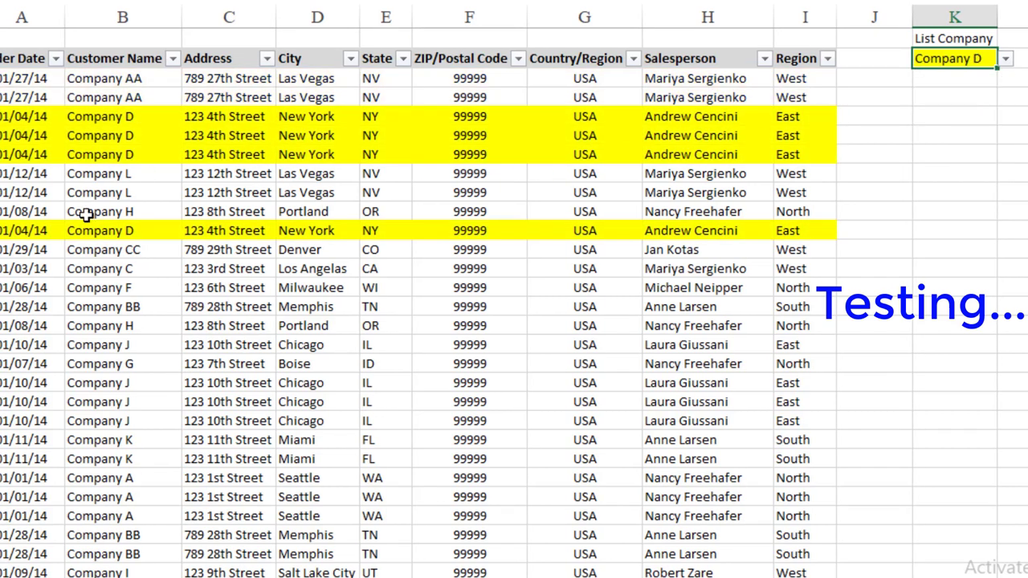
{"action": "scroll", "coordinate": [514, 302], "scroll_direction": "down", "scroll_amount": 3}
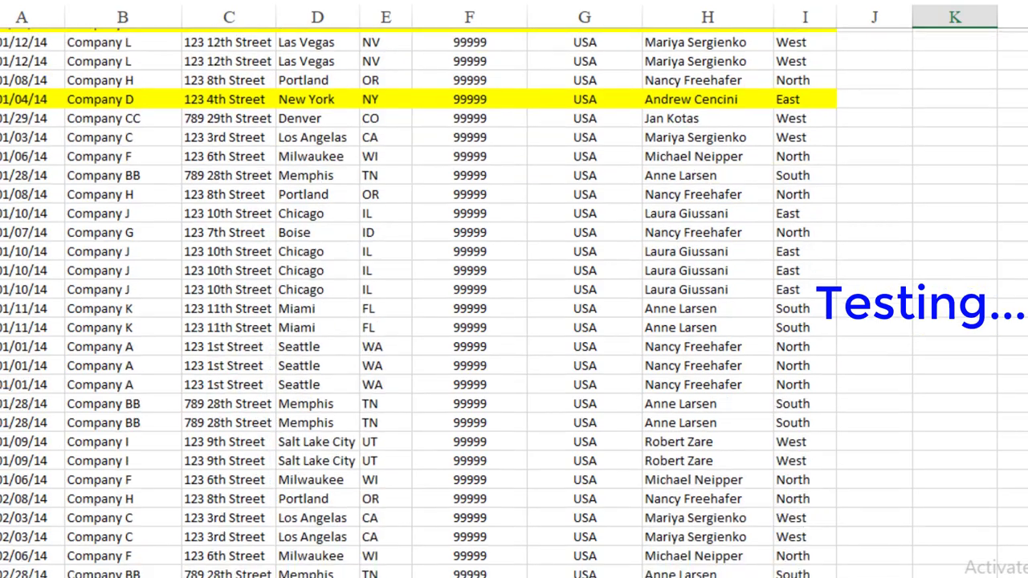
{"action": "scroll", "coordinate": [514, 302], "scroll_direction": "down", "scroll_amount": 5}
{"action": "scroll", "coordinate": [514, 302], "scroll_direction": "down", "scroll_amount": 5}
{"action": "scroll", "coordinate": [514, 302], "scroll_direction": "down", "scroll_amount": 5}
{"action": "scroll", "coordinate": [514, 302], "scroll_direction": "down", "scroll_amount": 5}
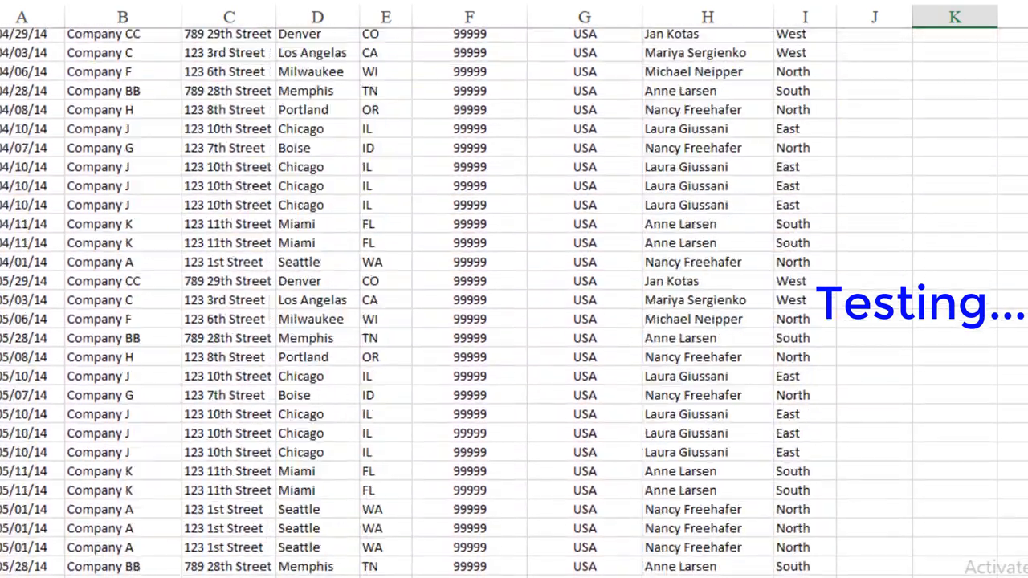
{"action": "scroll", "coordinate": [514, 302], "scroll_direction": "down", "scroll_amount": 5}
{"action": "scroll", "coordinate": [515, 302], "scroll_direction": "down", "scroll_amount": 5}
{"action": "scroll", "coordinate": [515, 302], "scroll_direction": "down", "scroll_amount": 5}
{"action": "scroll", "coordinate": [515, 302], "scroll_direction": "up", "scroll_amount": 5}
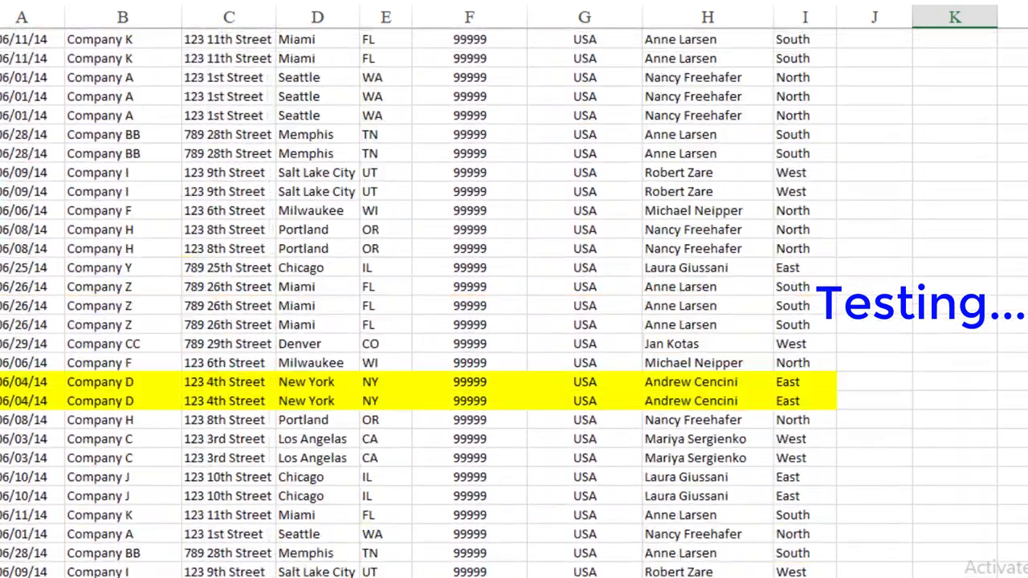
{"action": "scroll", "coordinate": [514, 302], "scroll_direction": "up", "scroll_amount": 5}
{"action": "scroll", "coordinate": [514, 302], "scroll_direction": "up", "scroll_amount": 5}
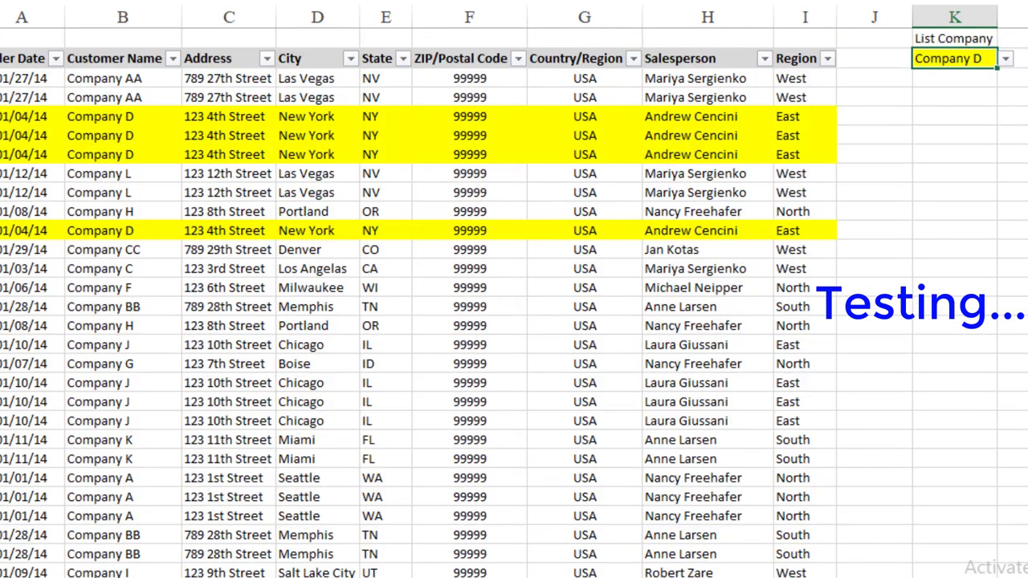
{"action": "left_click", "coordinate": [1011, 97]}
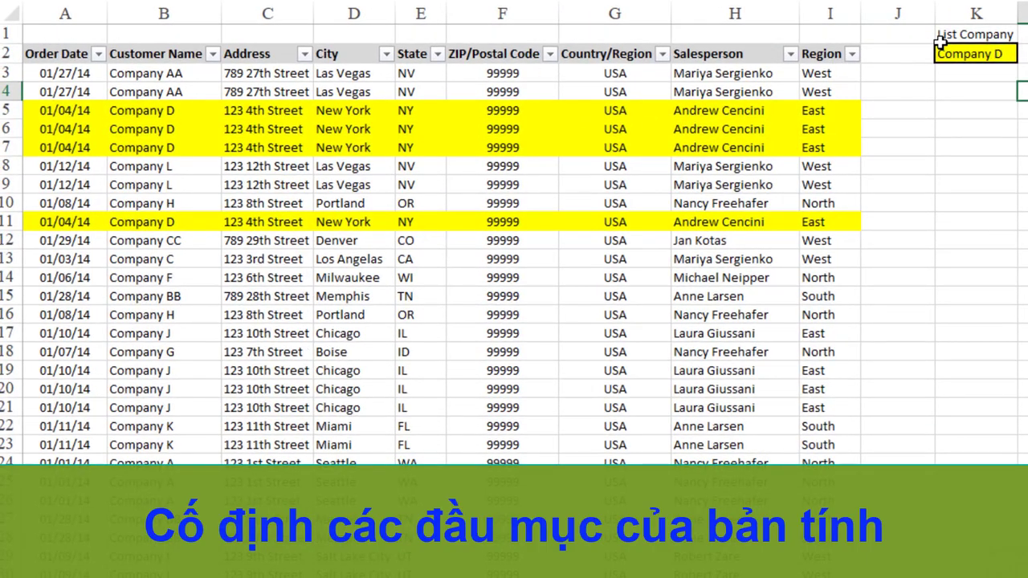
Freeze panes at row 3 so the title and header rows stay fixed
{"action": "left_click", "coordinate": [17, 72]}
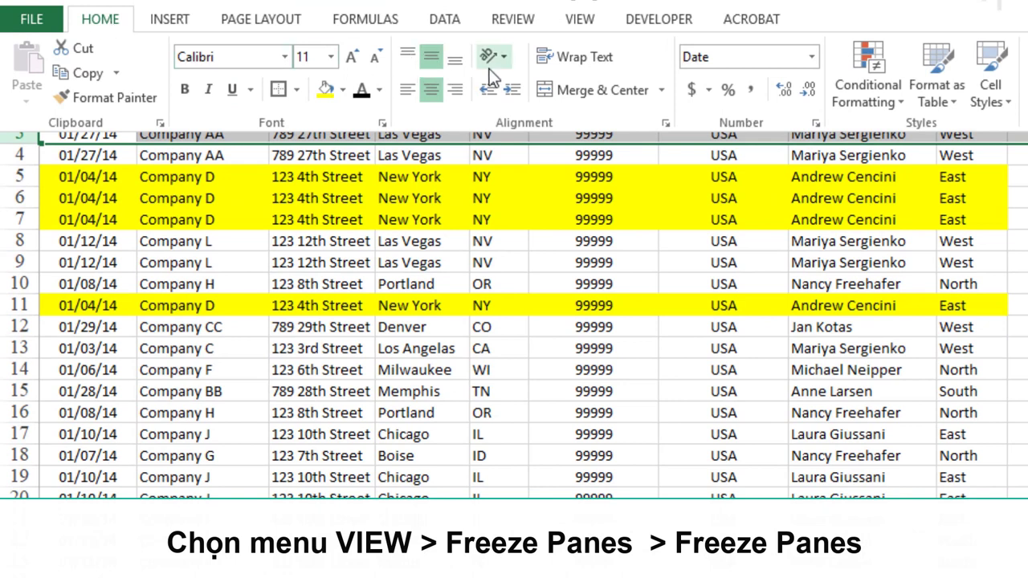
{"action": "left_click", "coordinate": [582, 26]}
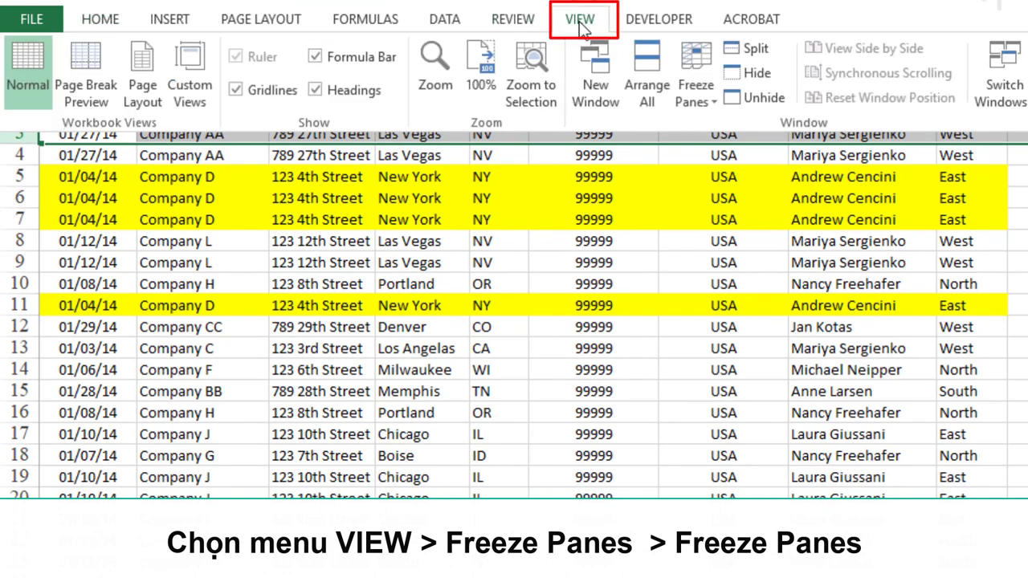
{"action": "left_click", "coordinate": [697, 112]}
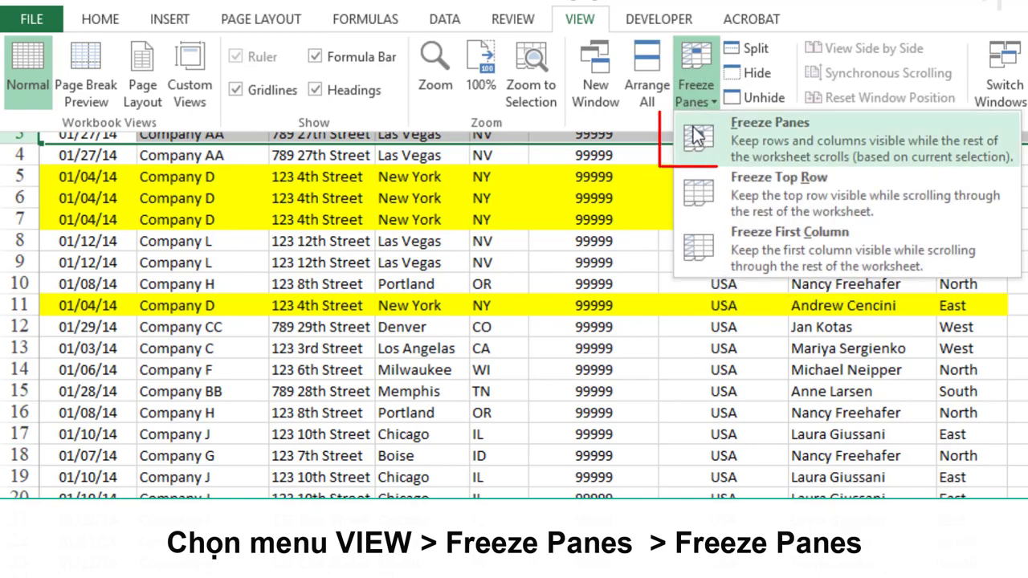
{"action": "left_click", "coordinate": [769, 139]}
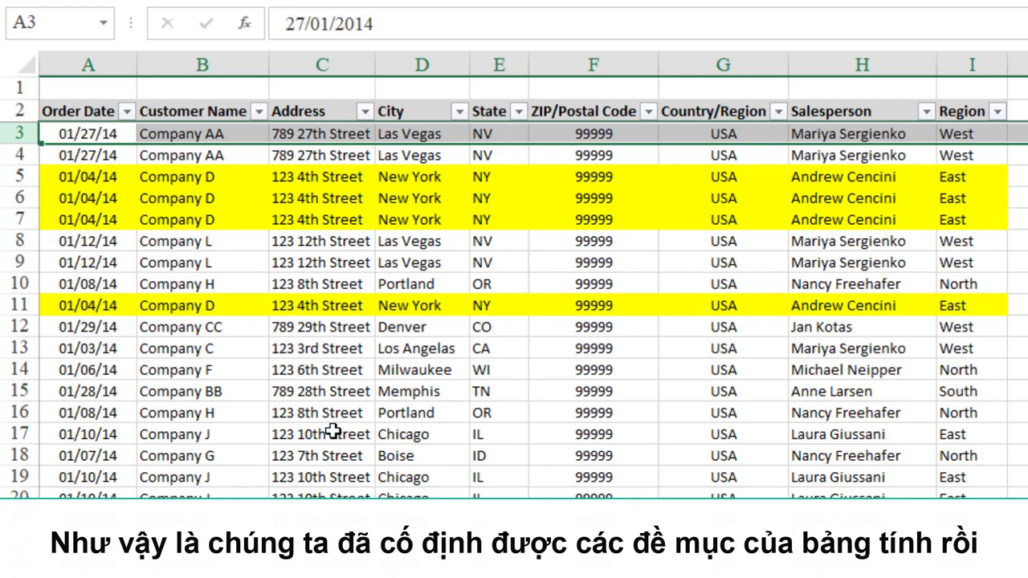
Scroll the table body from C17 to confirm the header rows stay visible
{"action": "left_click", "coordinate": [333, 433]}
{"action": "scroll", "coordinate": [354, 390], "scroll_direction": "down", "scroll_amount": 2}
{"action": "scroll", "coordinate": [355, 391], "scroll_direction": "up", "scroll_amount": 2}
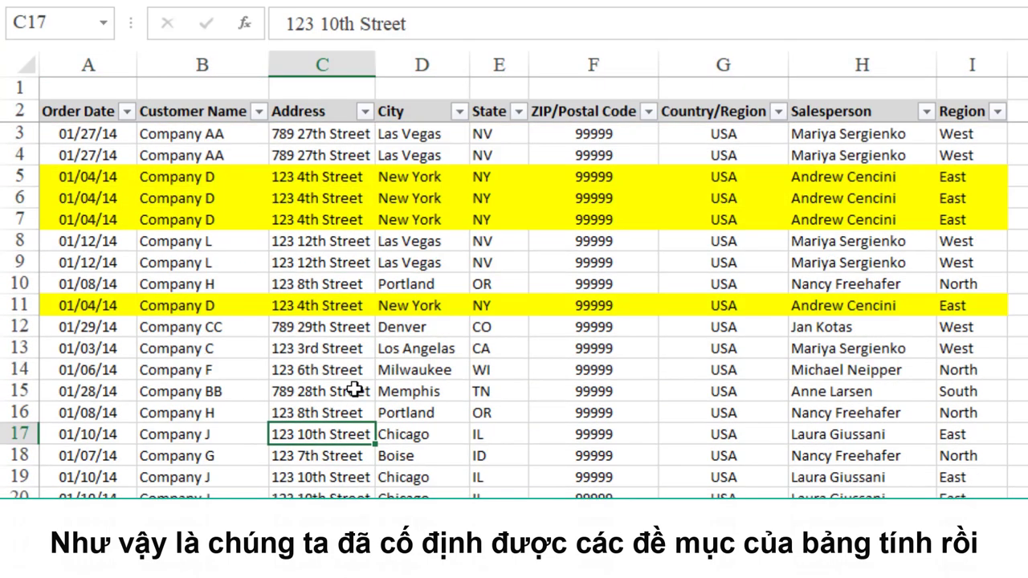
{"action": "scroll", "coordinate": [354, 391], "scroll_direction": "down", "scroll_amount": 4}
{"action": "scroll", "coordinate": [354, 391], "scroll_direction": "down", "scroll_amount": 5}
{"action": "scroll", "coordinate": [354, 391], "scroll_direction": "down", "scroll_amount": 3}
{"action": "scroll", "coordinate": [355, 390], "scroll_direction": "up", "scroll_amount": 8}
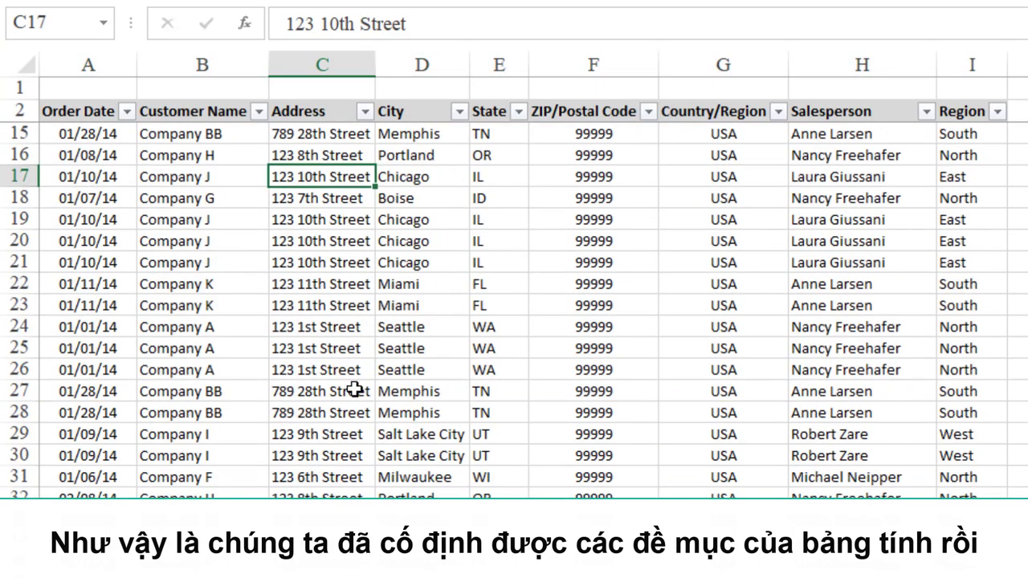
{"action": "scroll", "coordinate": [355, 390], "scroll_direction": "up", "scroll_amount": 3}
{"action": "scroll", "coordinate": [355, 391], "scroll_direction": "up", "scroll_amount": 1}
{"action": "scroll", "coordinate": [355, 390], "scroll_direction": "down", "scroll_amount": 4}
{"action": "scroll", "coordinate": [355, 391], "scroll_direction": "down", "scroll_amount": 6}
{"action": "scroll", "coordinate": [354, 390], "scroll_direction": "up", "scroll_amount": 4}
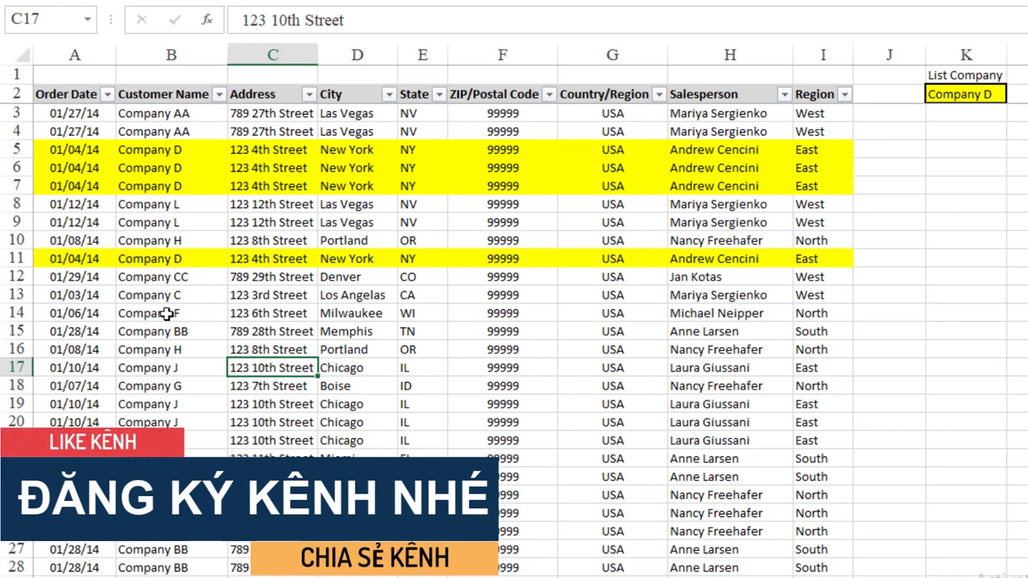
Choose Company F in the K2 dropdown and scroll to check its highlighted rows
{"action": "left_click", "coordinate": [985, 96]}
{"action": "left_click", "coordinate": [1016, 94]}
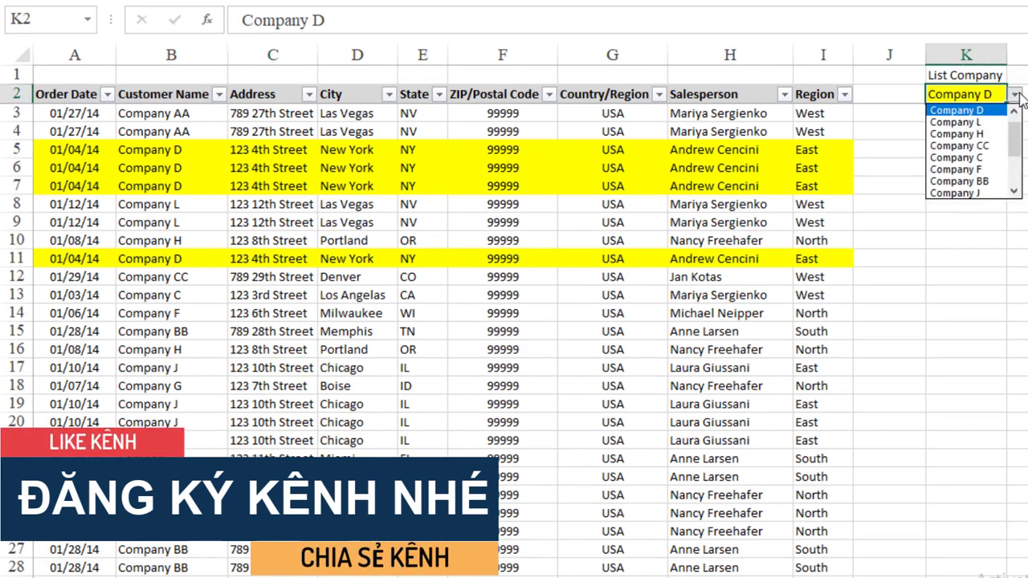
{"action": "left_click", "coordinate": [986, 171]}
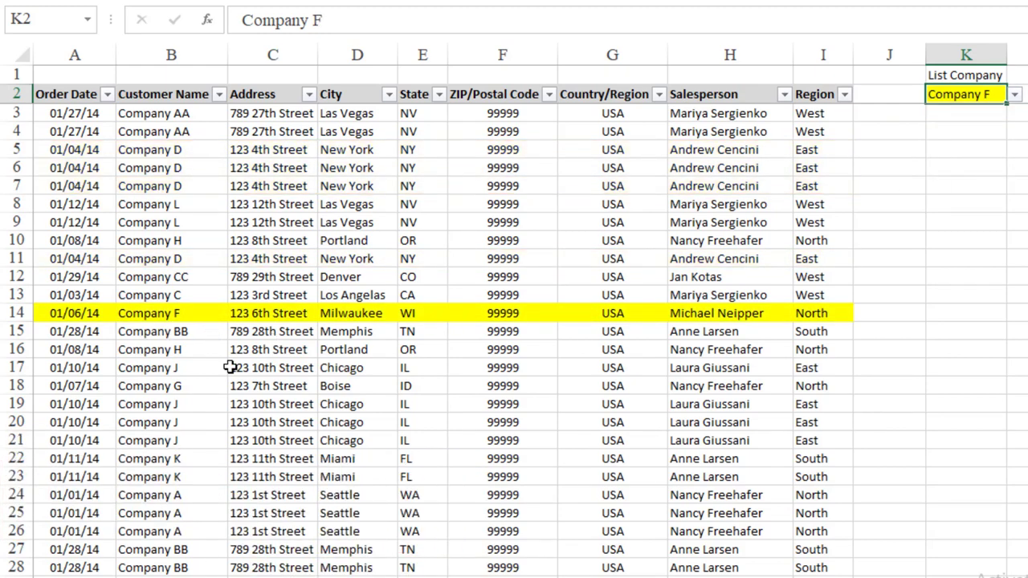
{"action": "scroll", "coordinate": [229, 367], "scroll_direction": "down", "scroll_amount": 4}
{"action": "scroll", "coordinate": [164, 476], "scroll_direction": "down", "scroll_amount": 4}
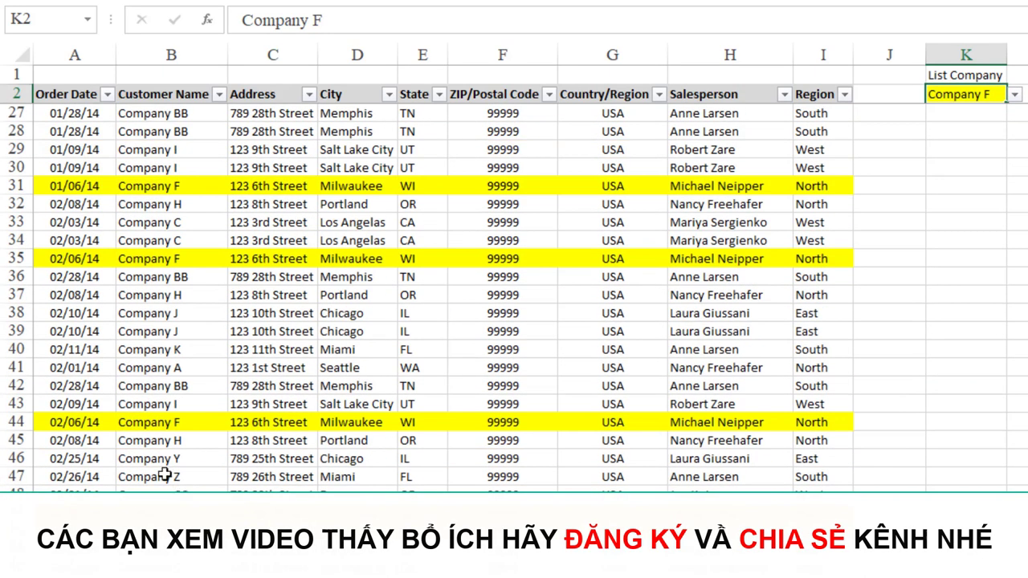
{"action": "scroll", "coordinate": [514, 298], "scroll_direction": "down", "scroll_amount": 4}
{"action": "scroll", "coordinate": [514, 298], "scroll_direction": "down", "scroll_amount": 6}
{"action": "scroll", "coordinate": [515, 298], "scroll_direction": "down", "scroll_amount": 4}
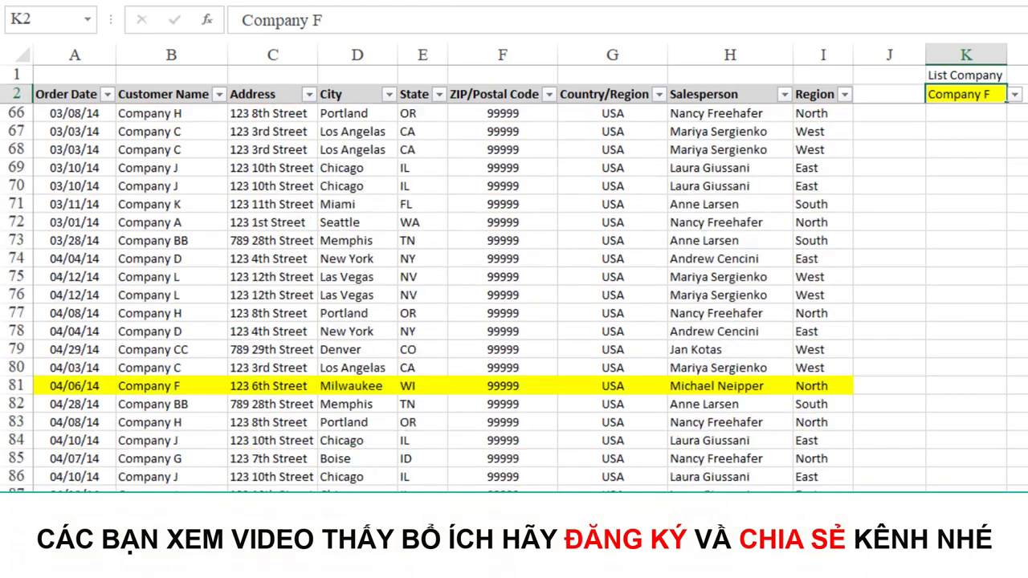
{"action": "scroll", "coordinate": [990, 277], "scroll_direction": "down", "scroll_amount": 3}
{"action": "scroll", "coordinate": [990, 277], "scroll_direction": "down", "scroll_amount": 3}
{"action": "scroll", "coordinate": [990, 277], "scroll_direction": "up", "scroll_amount": 2}
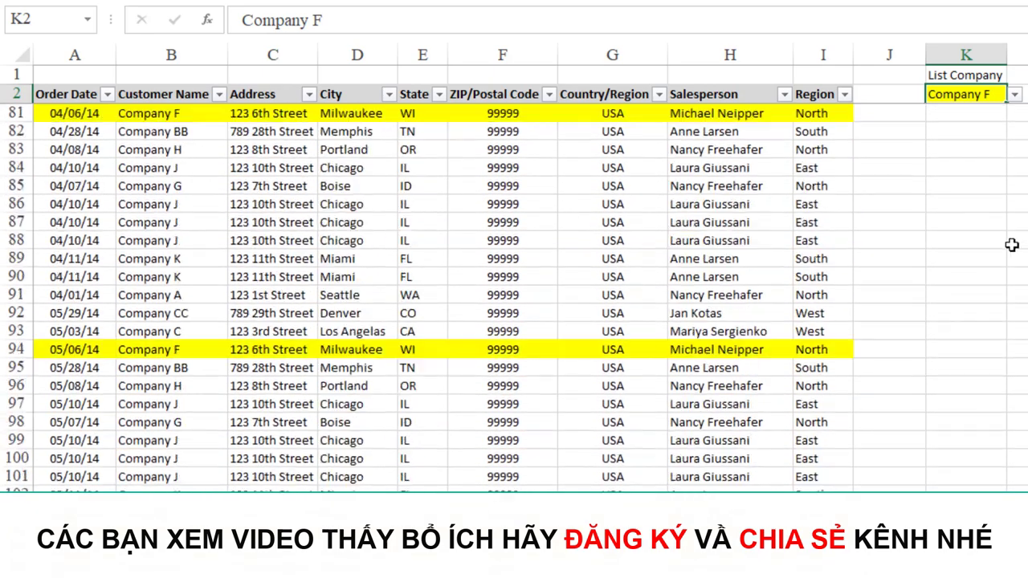
{"action": "scroll", "coordinate": [990, 277], "scroll_direction": "up", "scroll_amount": 7}
{"action": "scroll", "coordinate": [517, 298], "scroll_direction": "up", "scroll_amount": 19}
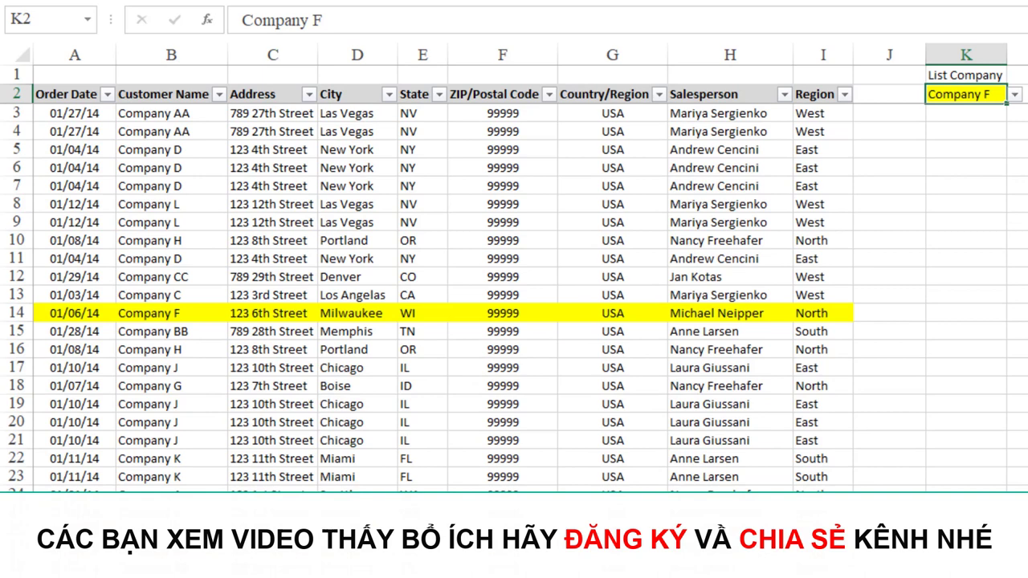
Switch K2 to Company L, check its yellow rows, then return to the top with Ctrl+Home
{"action": "left_click", "coordinate": [1016, 94]}
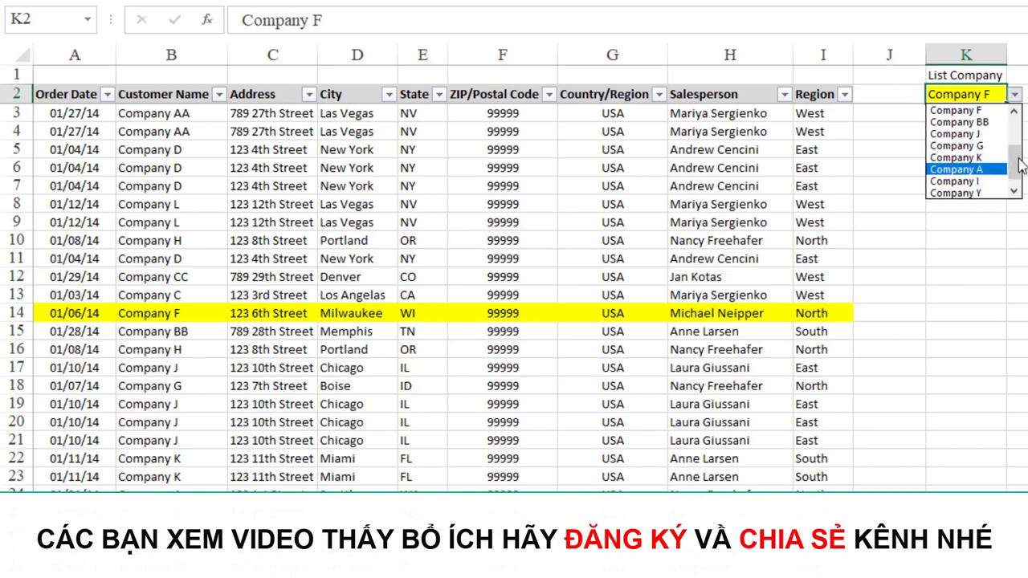
{"action": "mouse_move", "coordinate": [1020, 165]}
{"action": "left_mouse_down"}
{"action": "mouse_move", "coordinate": [1020, 185]}
{"action": "mouse_move", "coordinate": [1015, 130]}
{"action": "left_mouse_up"}
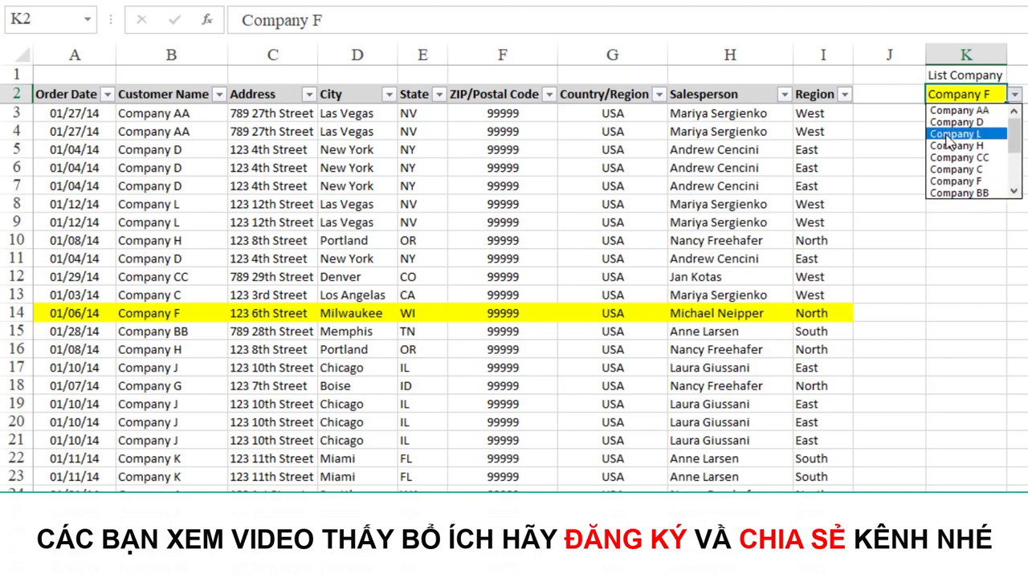
{"action": "left_click", "coordinate": [954, 134]}
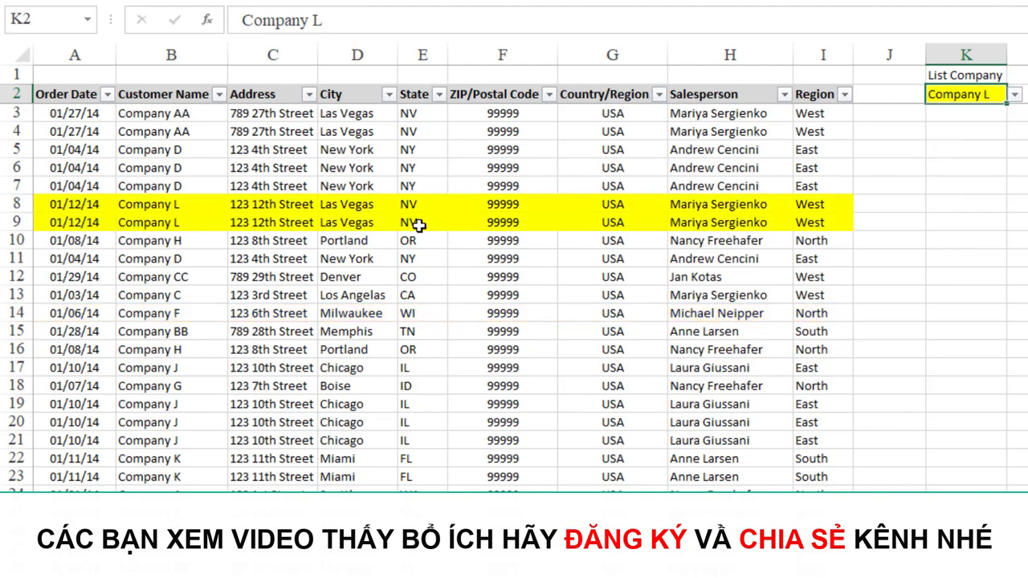
{"action": "scroll", "coordinate": [557, 314], "scroll_direction": "down", "scroll_amount": 1}
{"action": "scroll", "coordinate": [557, 326], "scroll_direction": "down", "scroll_amount": 3}
{"action": "scroll", "coordinate": [547, 333], "scroll_direction": "down", "scroll_amount": 6}
{"action": "scroll", "coordinate": [545, 334], "scroll_direction": "down", "scroll_amount": 6}
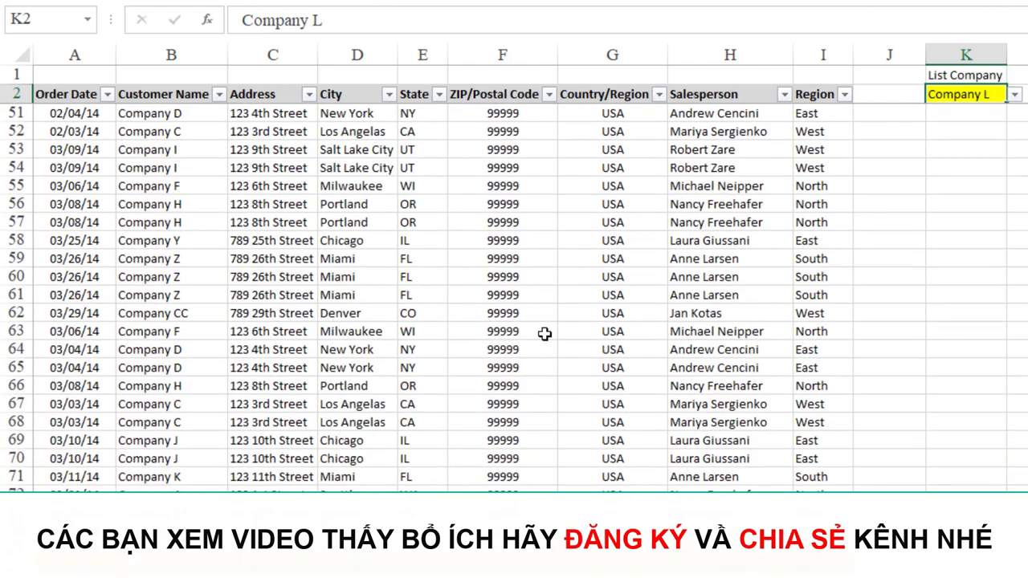
{"action": "scroll", "coordinate": [545, 334], "scroll_direction": "down", "scroll_amount": 8}
{"action": "scroll", "coordinate": [544, 334], "scroll_direction": "down", "scroll_amount": 7}
{"action": "scroll", "coordinate": [544, 334], "scroll_direction": "down", "scroll_amount": 8}
{"action": "scroll", "coordinate": [545, 334], "scroll_direction": "down", "scroll_amount": 8}
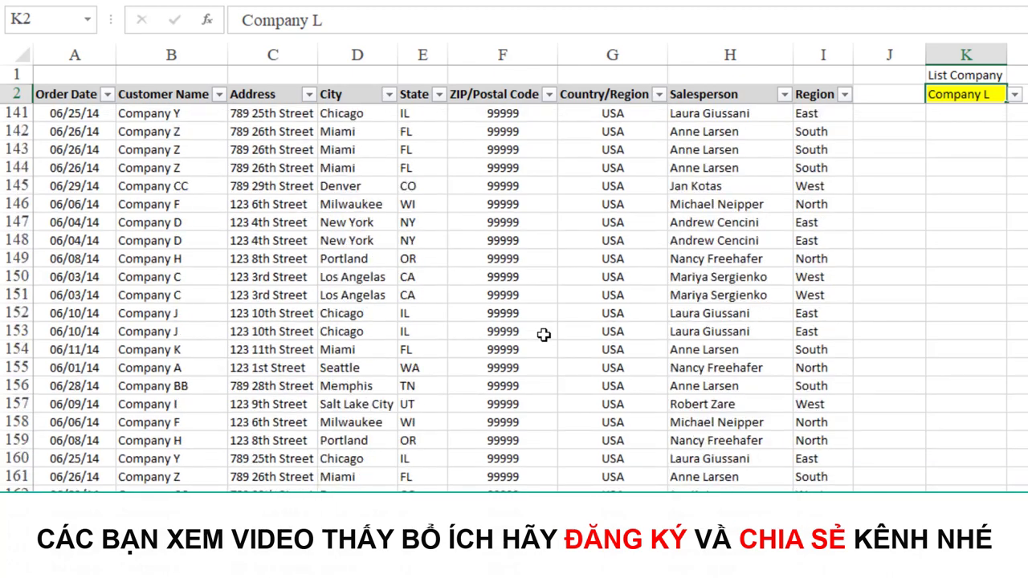
{"action": "scroll", "coordinate": [544, 335], "scroll_direction": "down", "scroll_amount": 8}
{"action": "scroll", "coordinate": [544, 335], "scroll_direction": "down", "scroll_amount": 9}
{"action": "scroll", "coordinate": [544, 335], "scroll_direction": "down", "scroll_amount": 8}
{"action": "scroll", "coordinate": [543, 335], "scroll_direction": "up", "scroll_amount": 8}
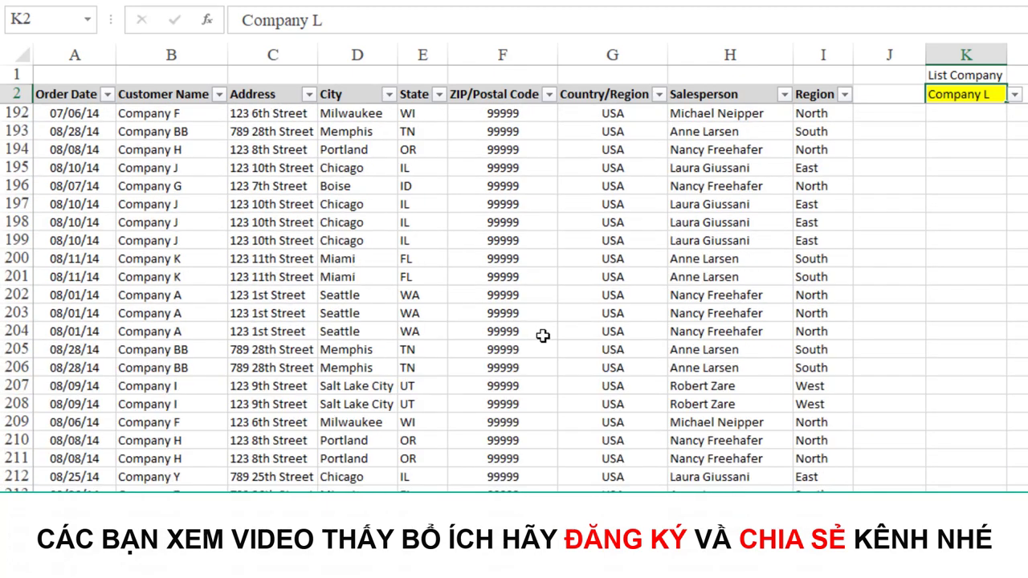
{"action": "key", "text": "ctrl+Home"}
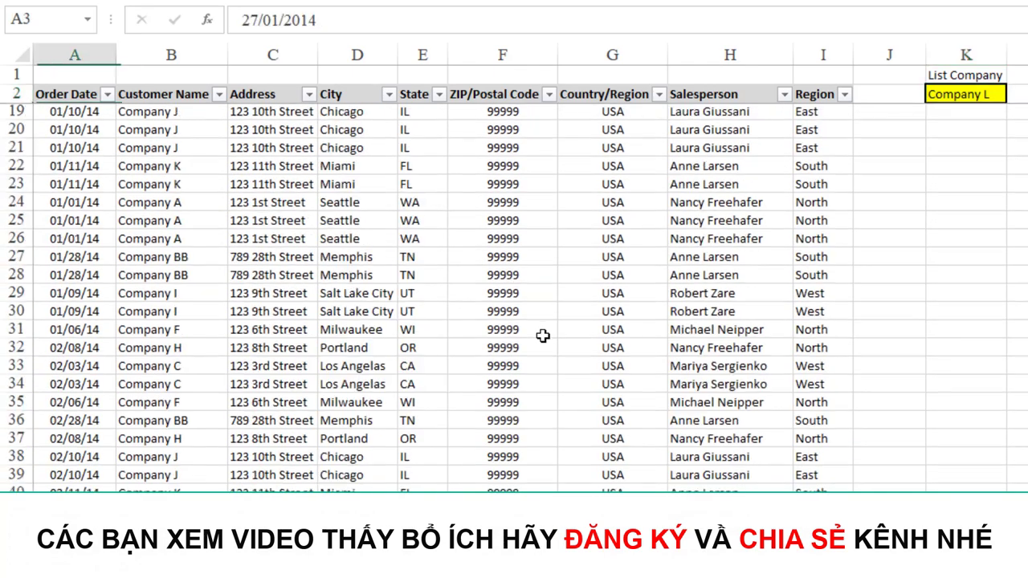
Choose Company CC in K2 and scroll down to check its highlighted rows
{"action": "left_click", "coordinate": [1004, 96]}
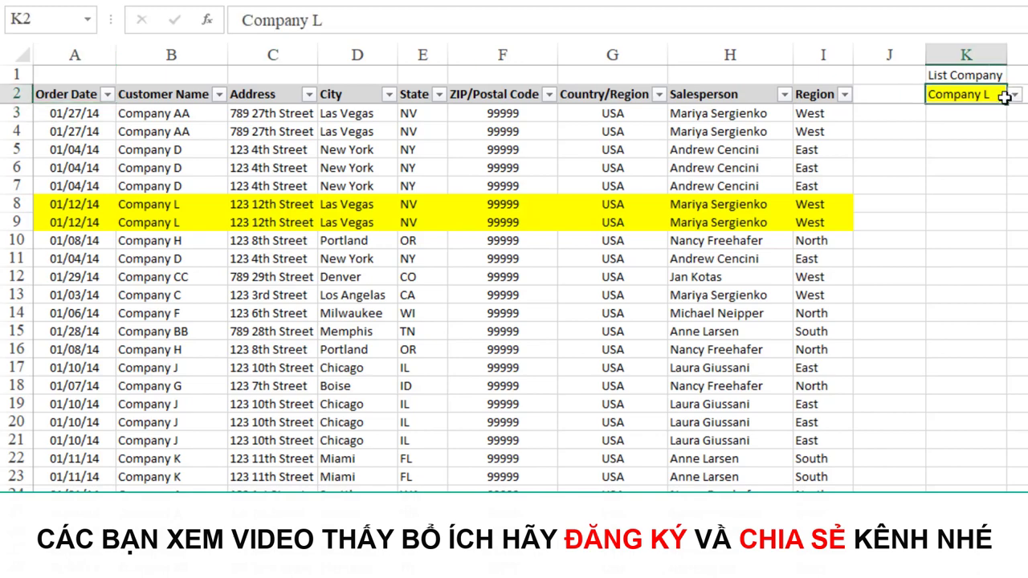
{"action": "left_click", "coordinate": [1015, 95]}
{"action": "left_click", "coordinate": [986, 132]}
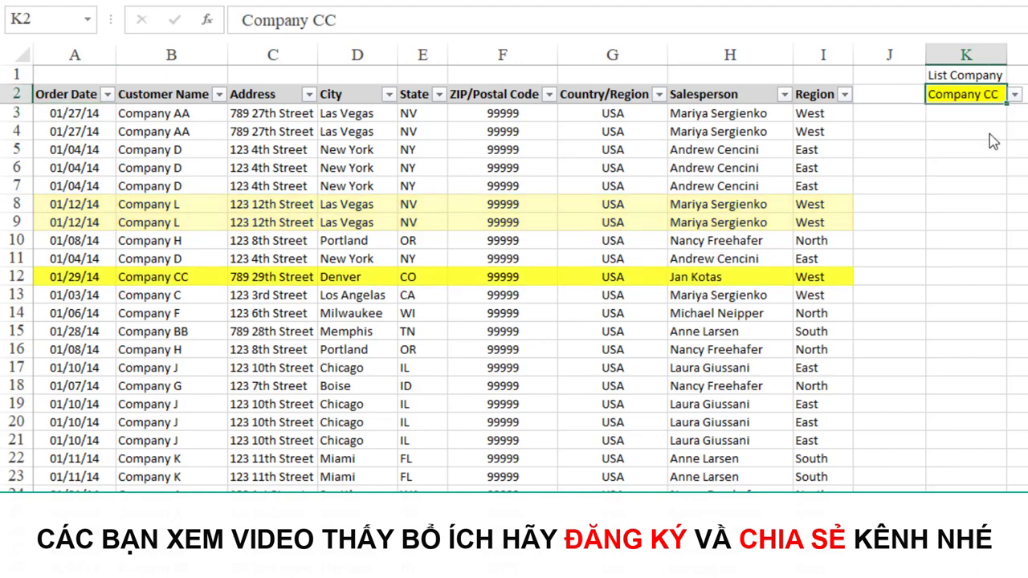
{"action": "scroll", "coordinate": [444, 462], "scroll_direction": "down", "scroll_amount": 8}
{"action": "scroll", "coordinate": [440, 464], "scroll_direction": "down", "scroll_amount": 8}
{"action": "scroll", "coordinate": [440, 466], "scroll_direction": "down", "scroll_amount": 9}
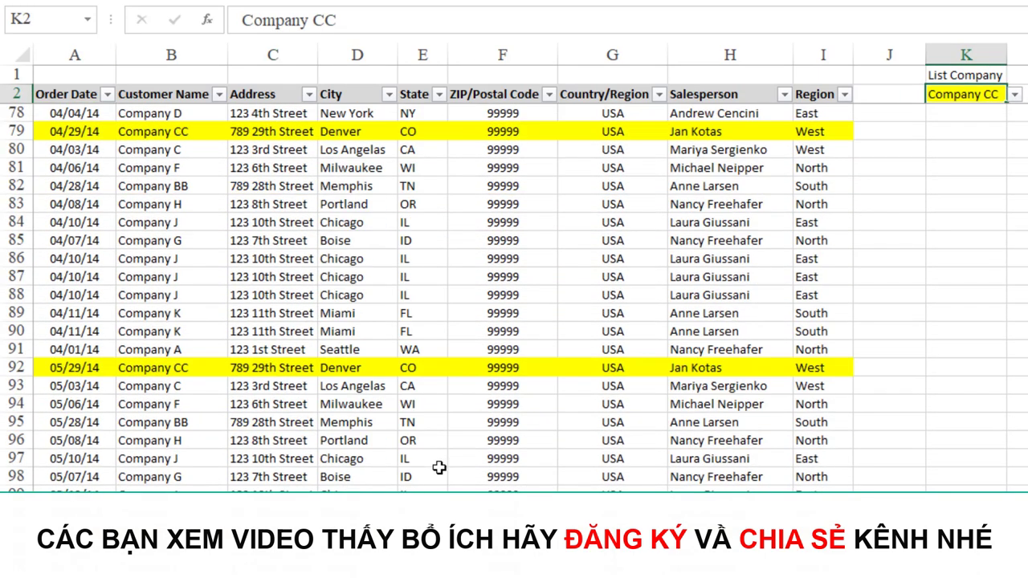
{"action": "scroll", "coordinate": [438, 468], "scroll_direction": "down", "scroll_amount": 5}
{"action": "scroll", "coordinate": [439, 468], "scroll_direction": "down", "scroll_amount": 9}
{"action": "scroll", "coordinate": [439, 468], "scroll_direction": "down", "scroll_amount": 5}
{"action": "scroll", "coordinate": [439, 468], "scroll_direction": "down", "scroll_amount": 5}
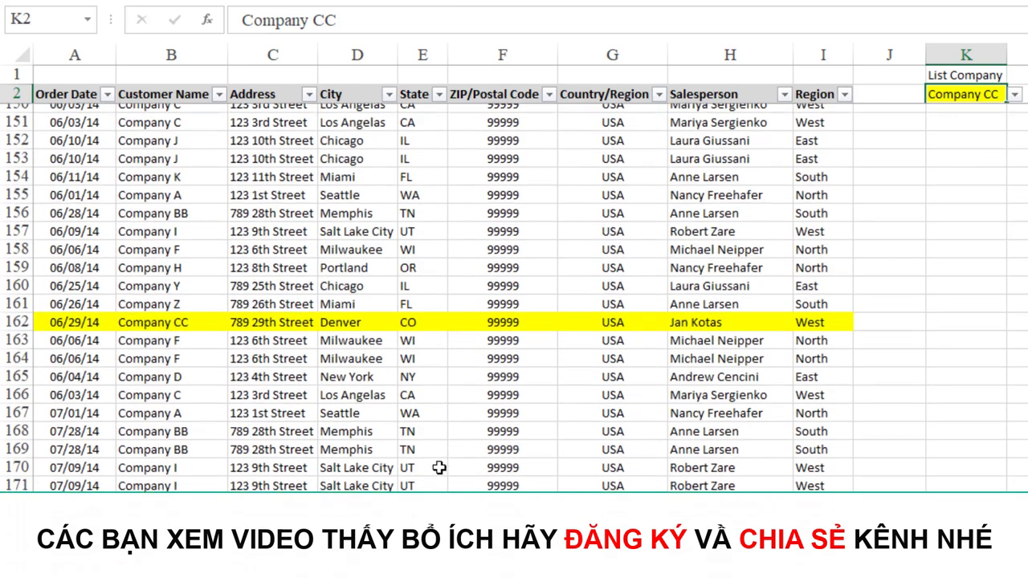
{"action": "scroll", "coordinate": [439, 467], "scroll_direction": "down", "scroll_amount": 9}
{"action": "scroll", "coordinate": [440, 468], "scroll_direction": "down", "scroll_amount": 5}
{"action": "scroll", "coordinate": [439, 468], "scroll_direction": "down", "scroll_amount": 8}
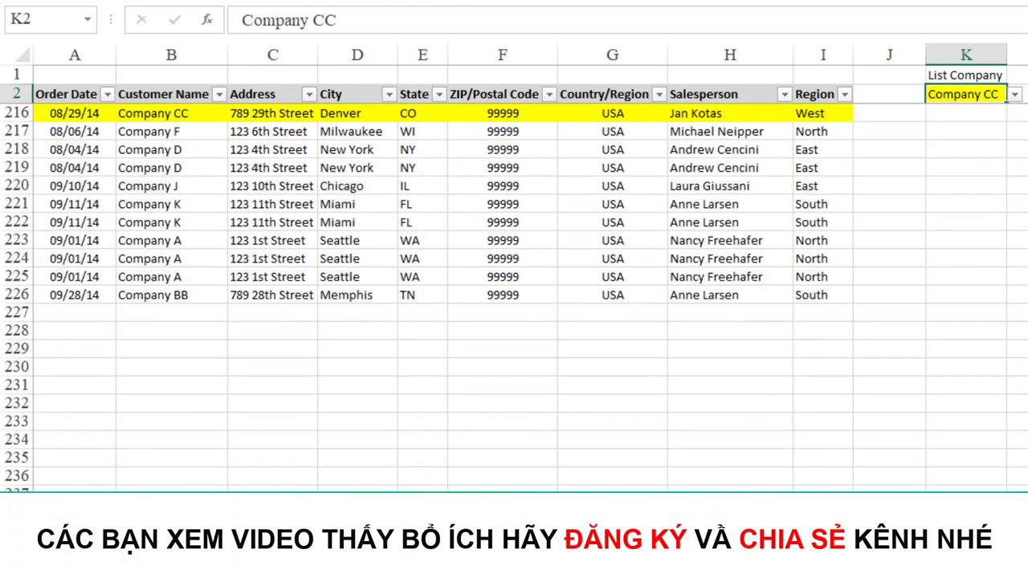
{"action": "scroll", "coordinate": [514, 298], "scroll_direction": "up", "scroll_amount": 1}
{"action": "scroll", "coordinate": [514, 298], "scroll_direction": "up", "scroll_amount": 20}
{"action": "scroll", "coordinate": [515, 297], "scroll_direction": "up", "scroll_amount": 18}
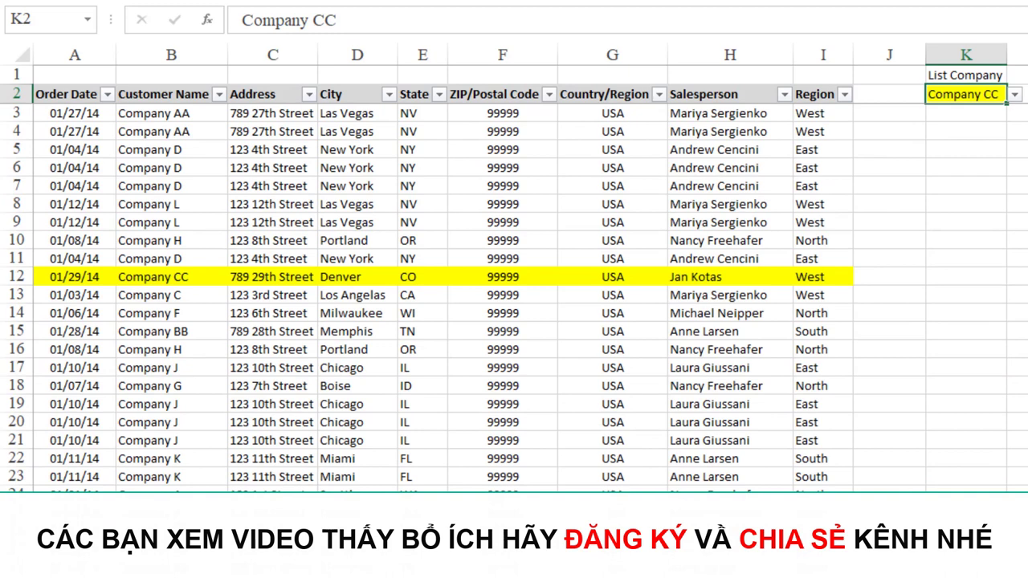
Delete the company from K2 so no rows are highlighted
{"action": "left_click", "coordinate": [1017, 185]}
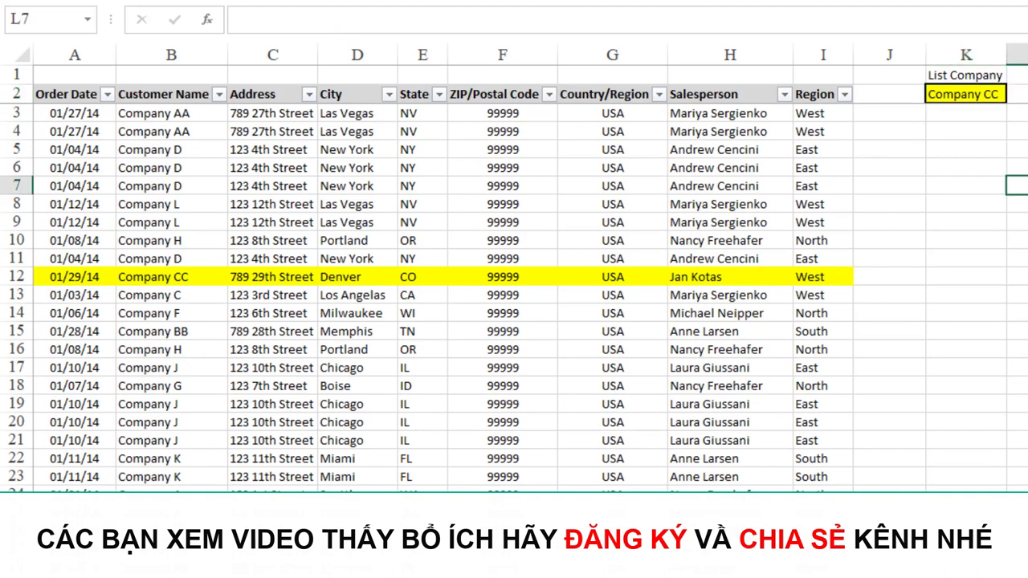
{"action": "left_click", "coordinate": [992, 95]}
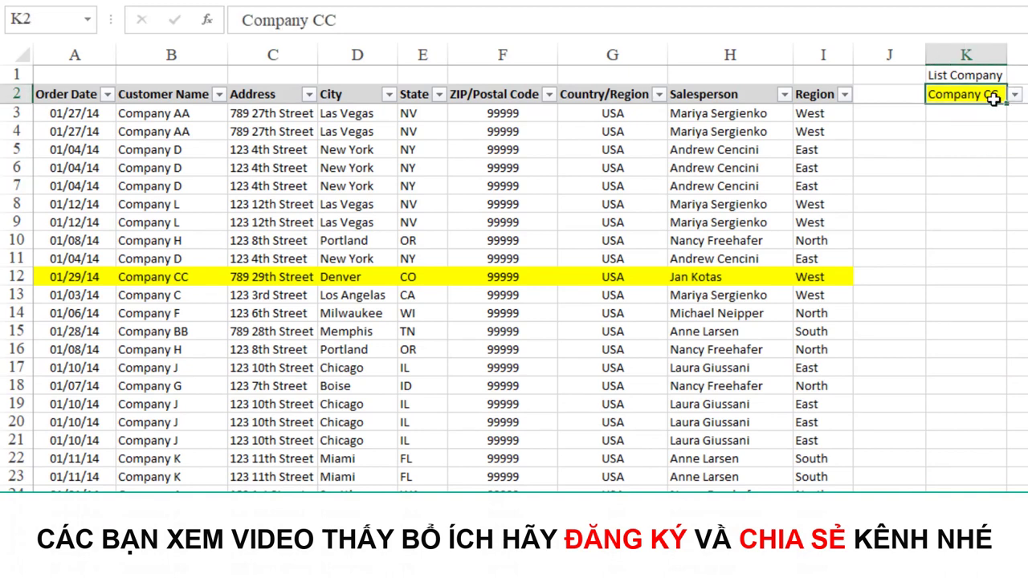
{"action": "key", "text": "Delete"}
{"action": "left_click", "coordinate": [1014, 167]}
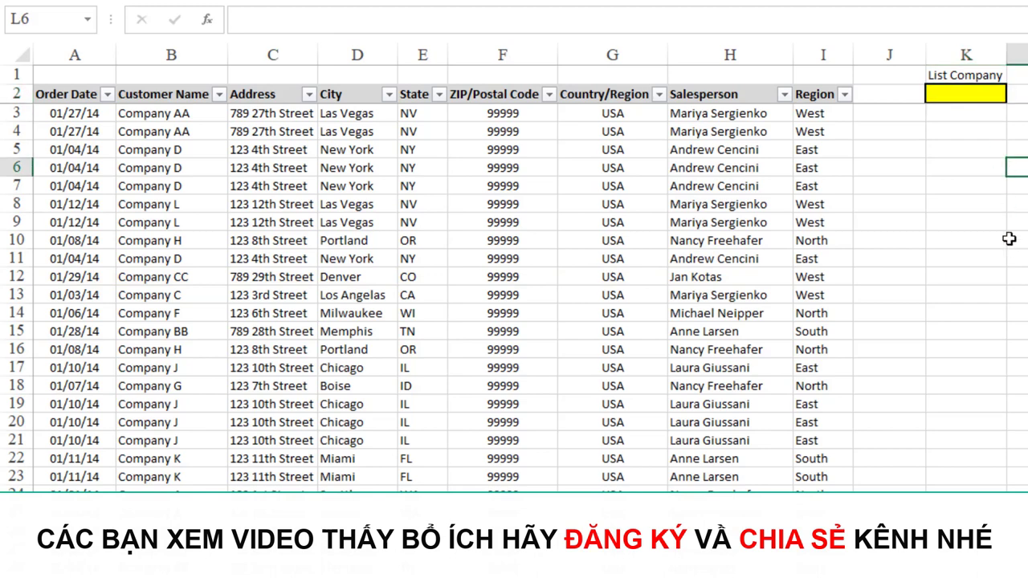
Choose Company BB in K2, verify its rows down to row 226 turn yellow, then return to the top
{"action": "left_click", "coordinate": [994, 94]}
{"action": "left_click", "coordinate": [1016, 96]}
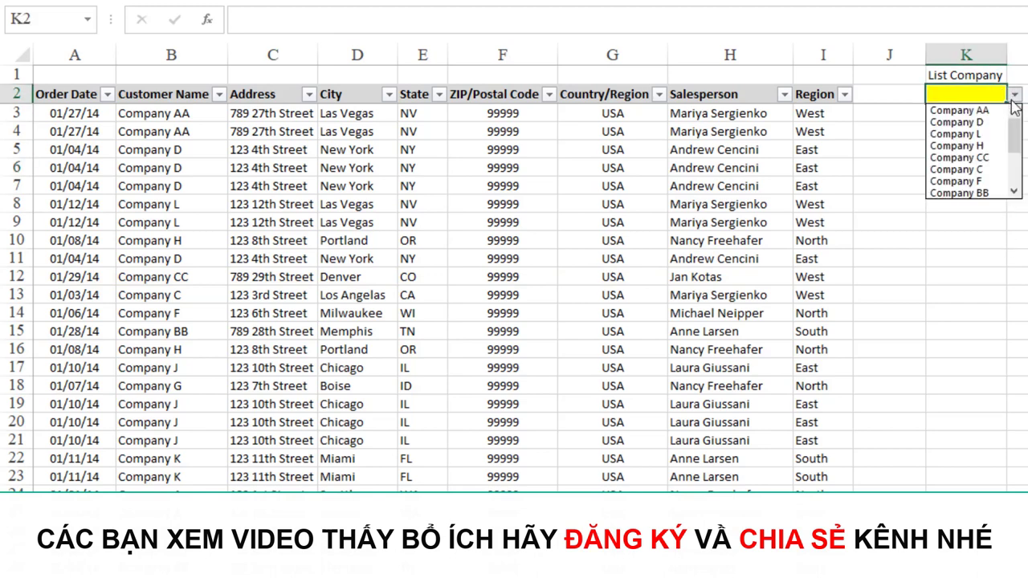
{"action": "left_click", "coordinate": [961, 192]}
{"action": "scroll", "coordinate": [1004, 339], "scroll_direction": "down", "scroll_amount": 8}
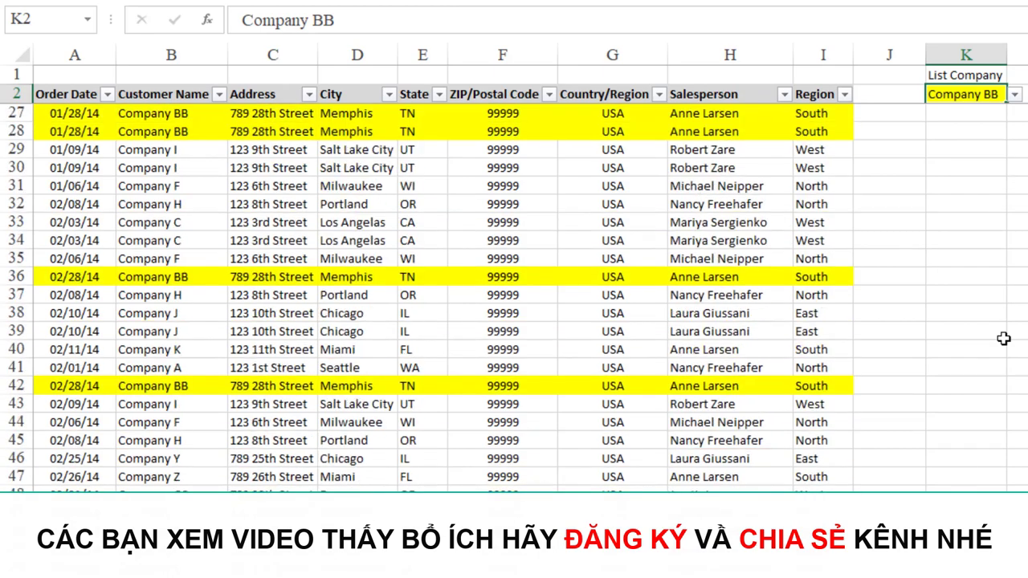
{"action": "scroll", "coordinate": [1004, 339], "scroll_direction": "down", "scroll_amount": 5}
{"action": "scroll", "coordinate": [1004, 339], "scroll_direction": "down", "scroll_amount": 9}
{"action": "scroll", "coordinate": [1004, 338], "scroll_direction": "down", "scroll_amount": 4}
{"action": "scroll", "coordinate": [1003, 338], "scroll_direction": "down", "scroll_amount": 5}
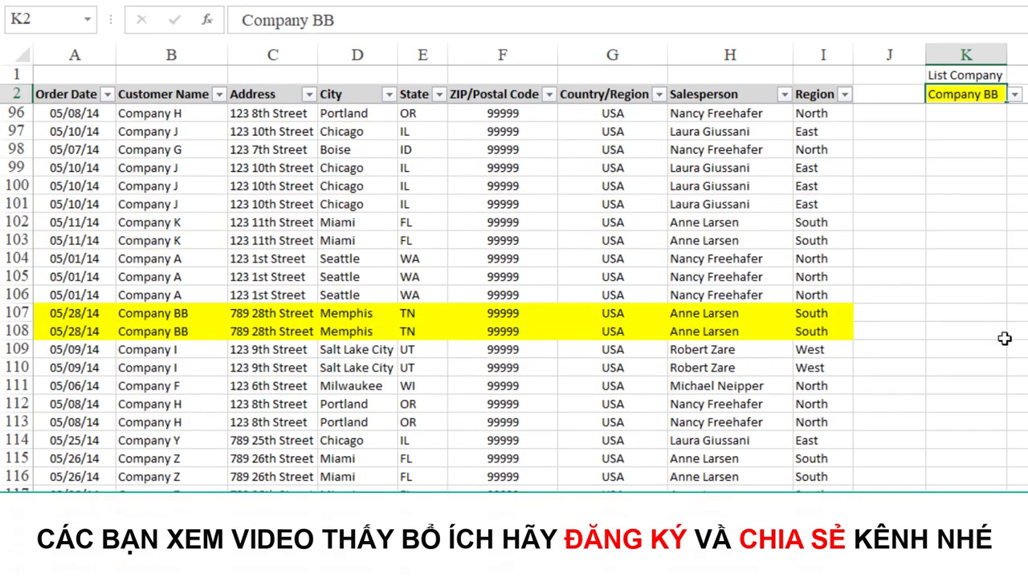
{"action": "scroll", "coordinate": [1004, 338], "scroll_direction": "down", "scroll_amount": 12}
{"action": "scroll", "coordinate": [1003, 338], "scroll_direction": "down", "scroll_amount": 3}
{"action": "scroll", "coordinate": [1004, 338], "scroll_direction": "down", "scroll_amount": 7}
{"action": "scroll", "coordinate": [1005, 338], "scroll_direction": "down", "scroll_amount": 8}
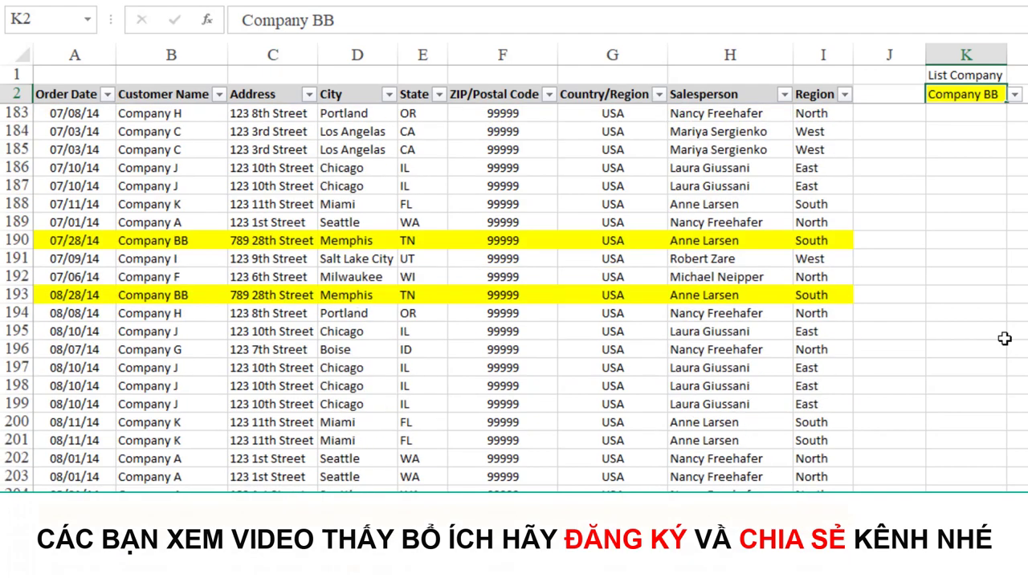
{"action": "scroll", "coordinate": [1005, 338], "scroll_direction": "down", "scroll_amount": 5}
{"action": "scroll", "coordinate": [1003, 337], "scroll_direction": "down", "scroll_amount": 5}
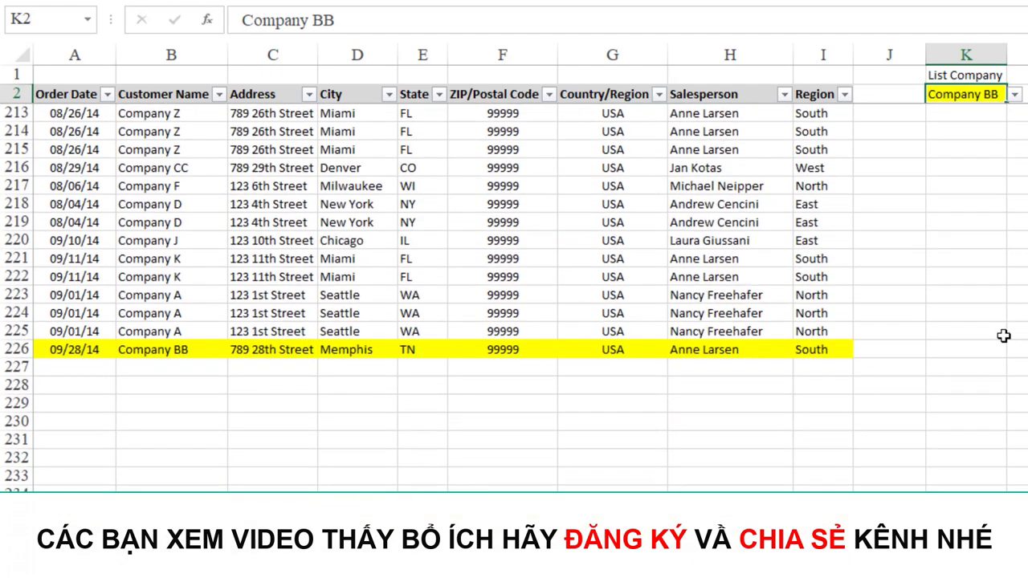
{"action": "key", "text": "ctrl+Home"}
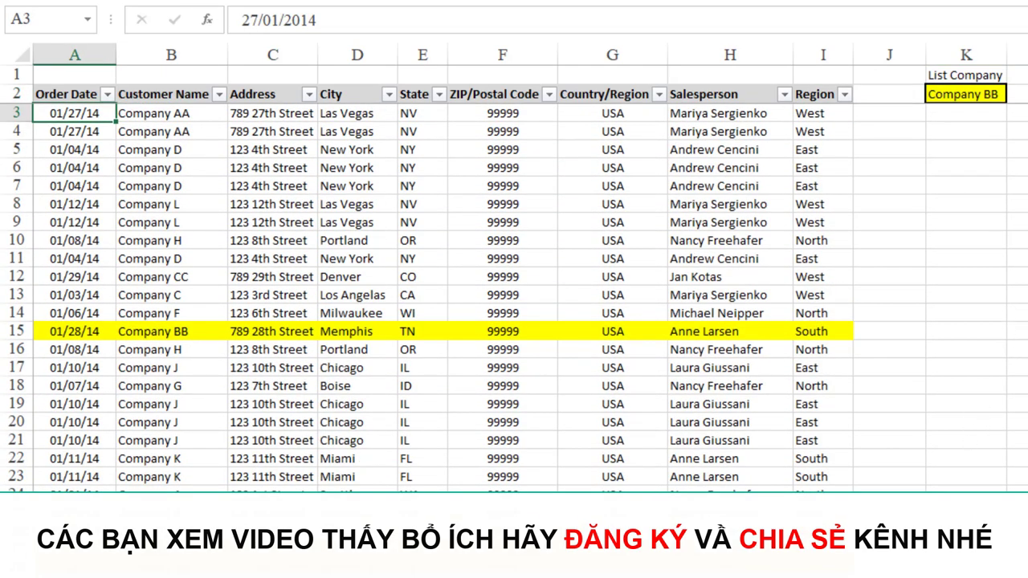